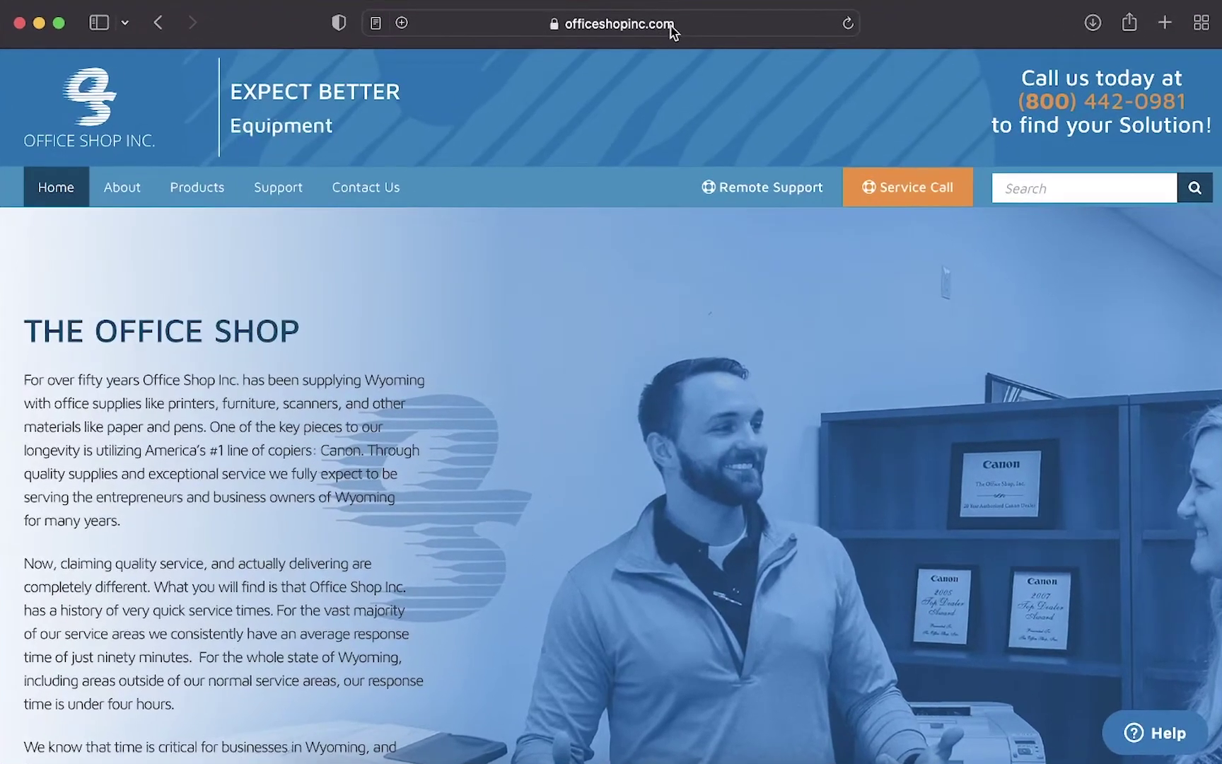
Step: Load the Canon USA website at usa.canon in Safari
left_click(671, 29)
type("usa.canon")
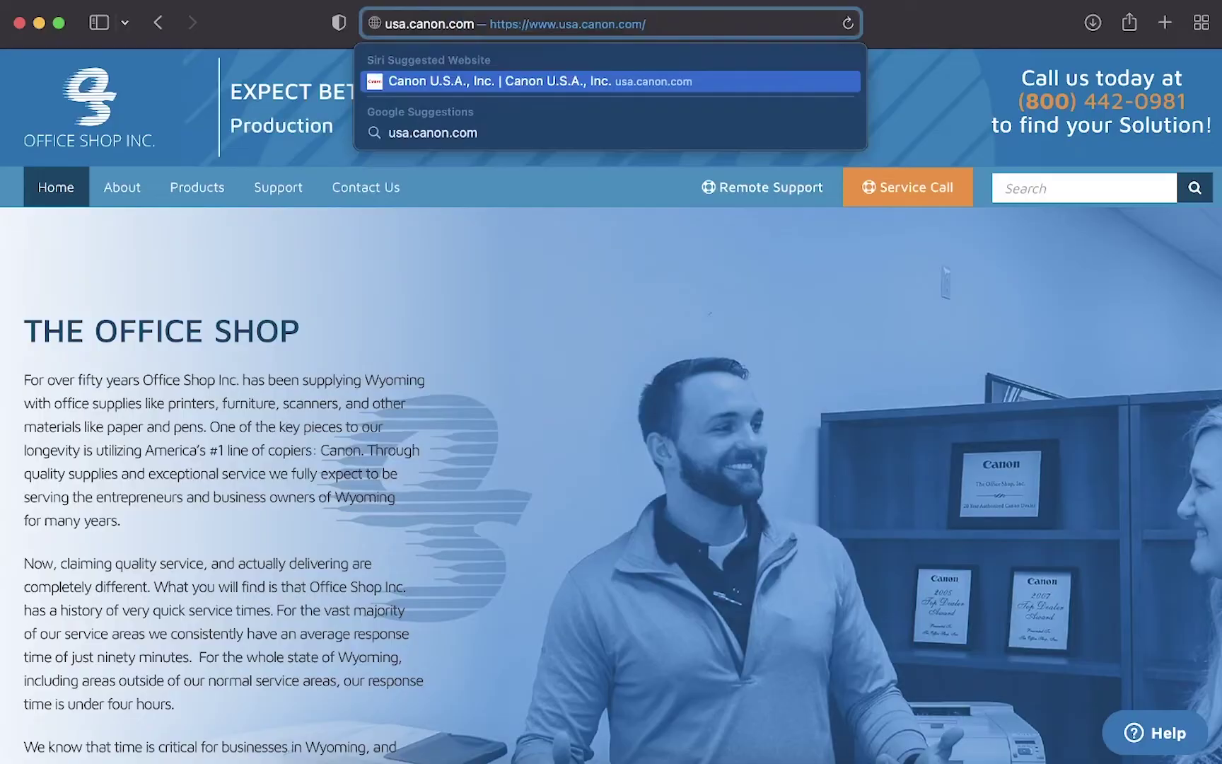
key("Return")
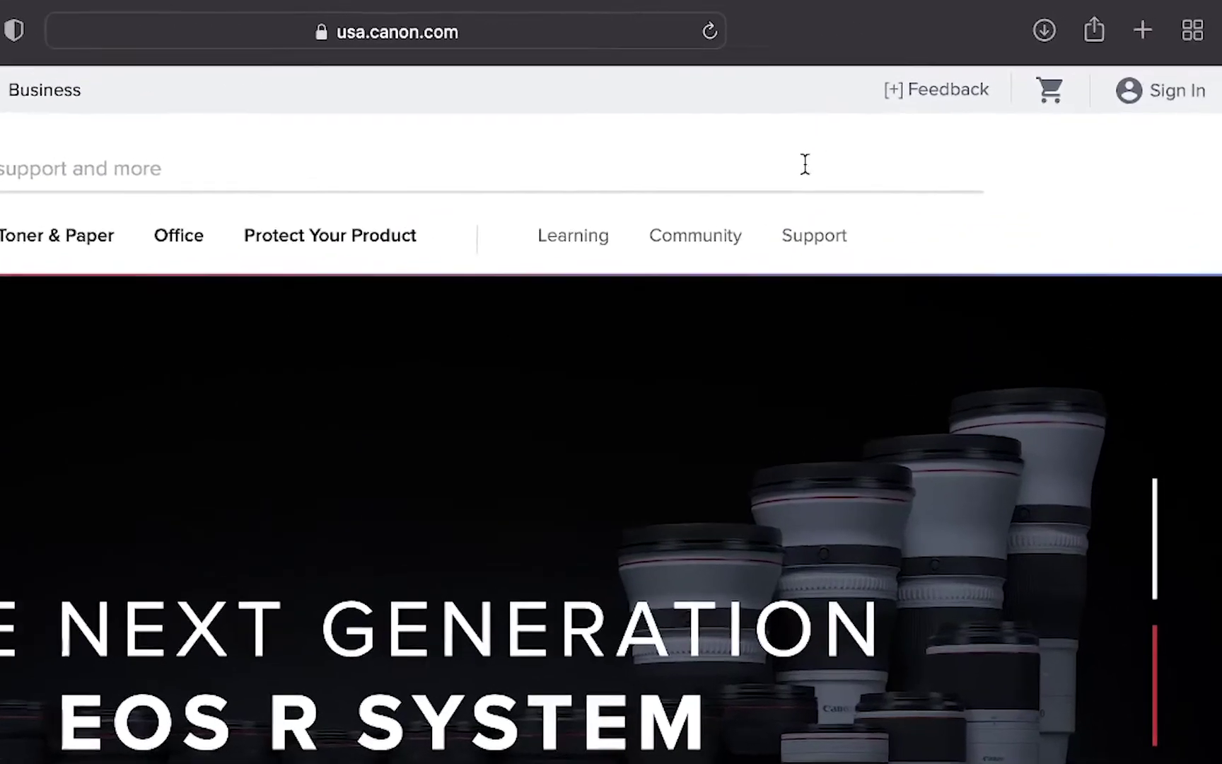
Step: Go to Canon Support and search products for 5550
mouse_move(925, 173)
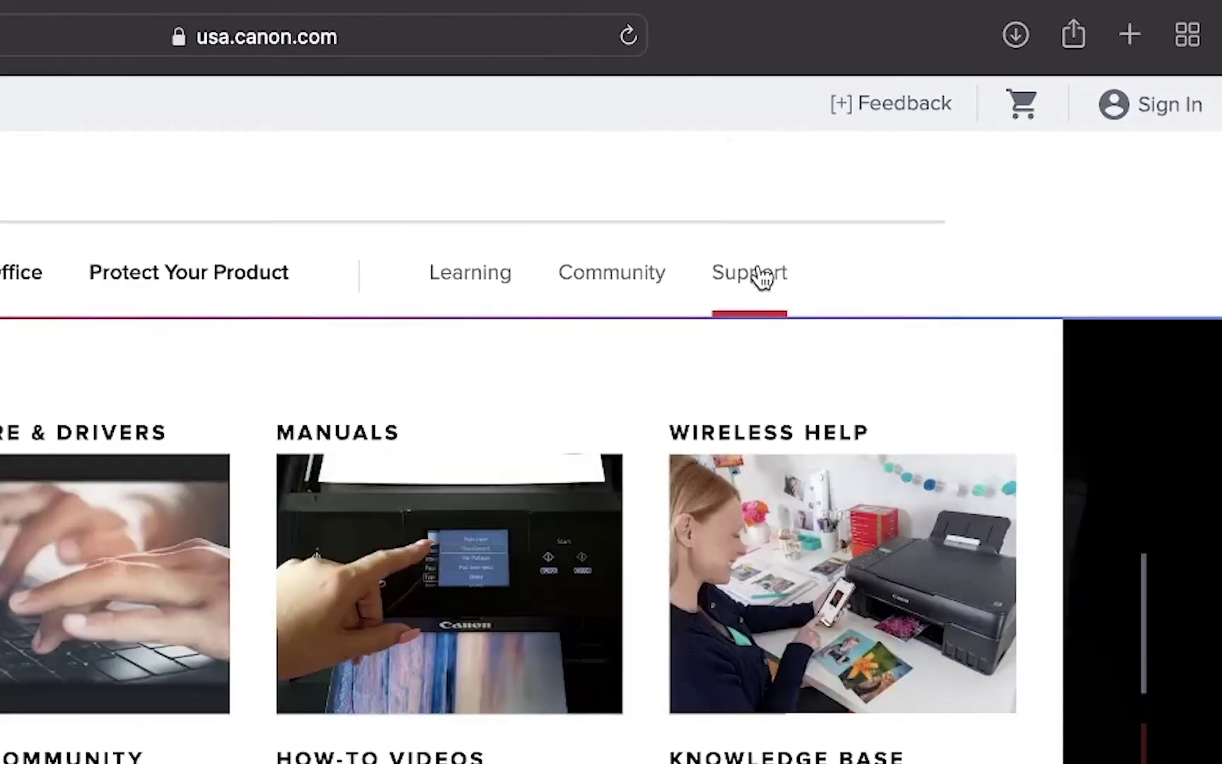
left_click(762, 276)
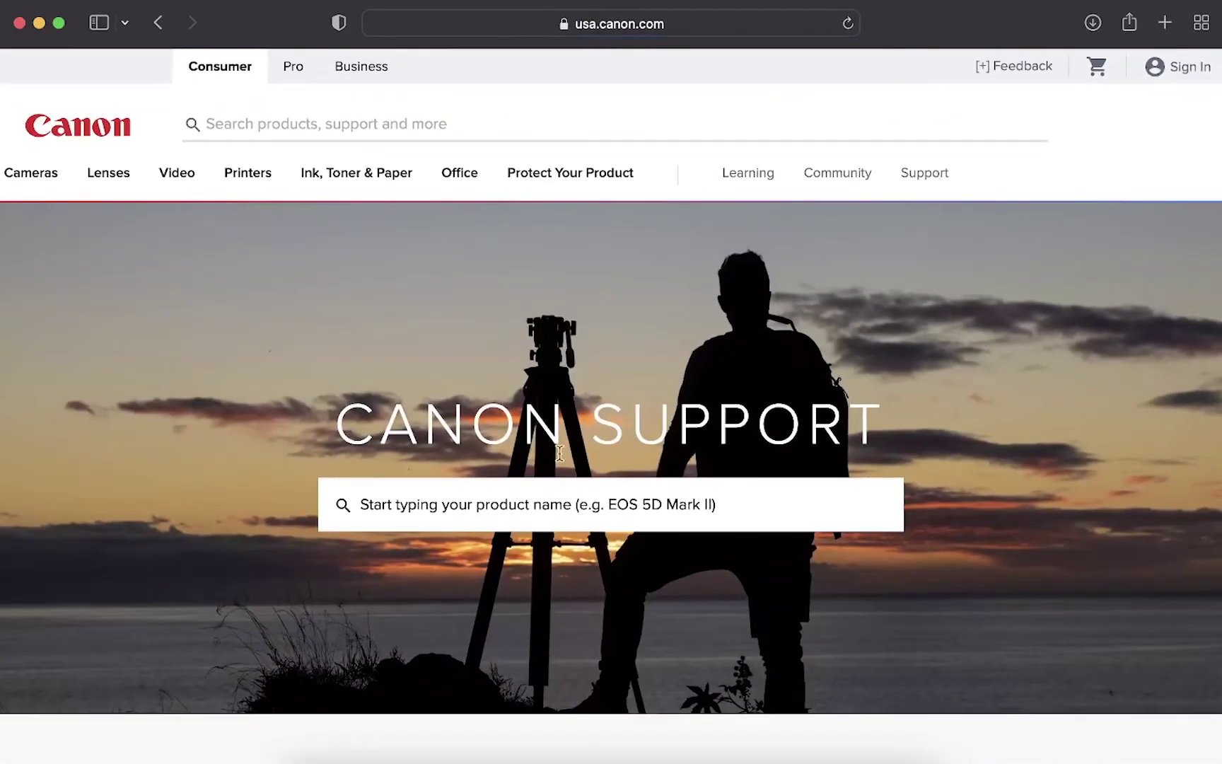
left_click(491, 505)
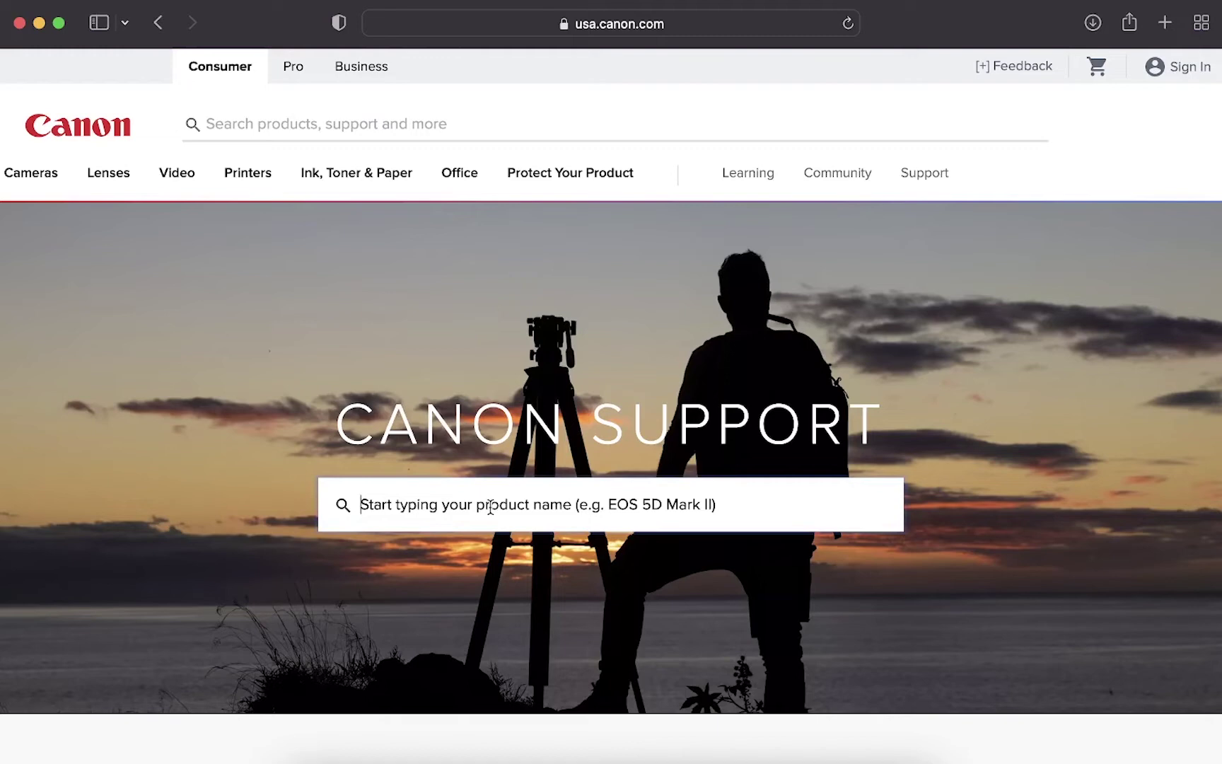
type("5550")
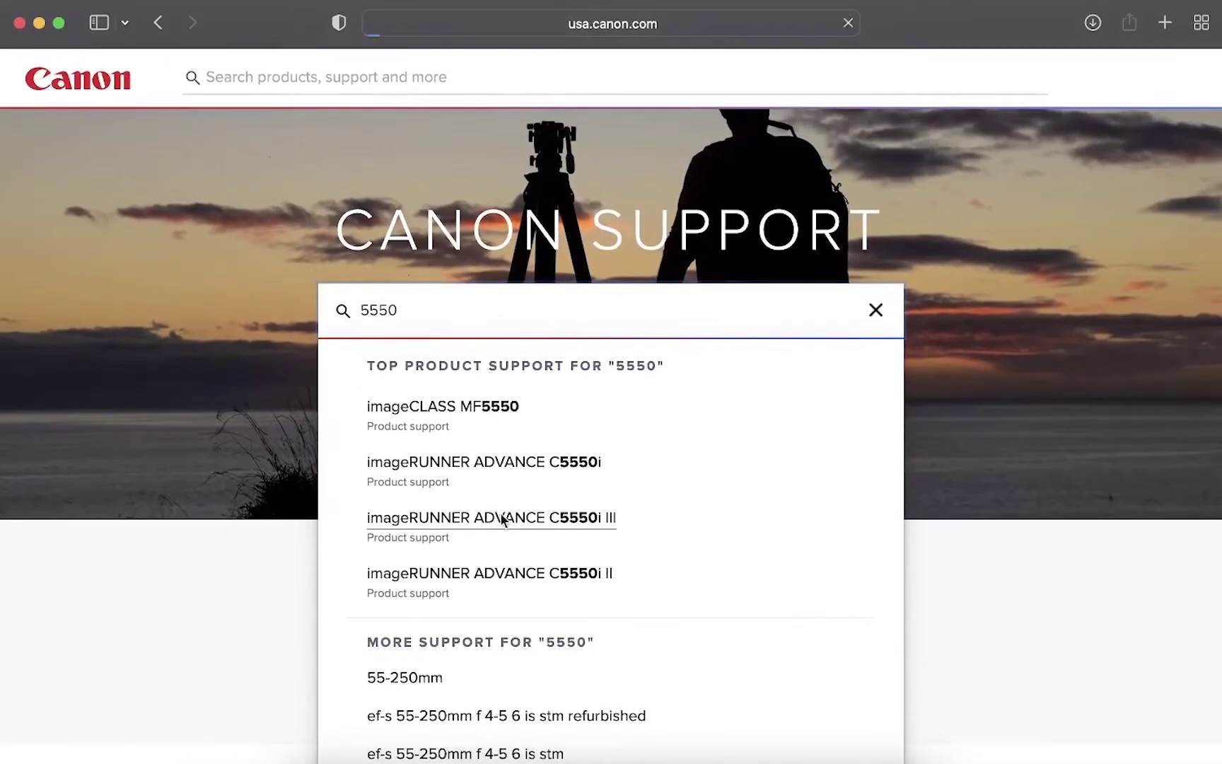
Step: Open the imageRUNNER ADVANCE C5550i III support page and expand Software & Drivers
left_click(502, 520)
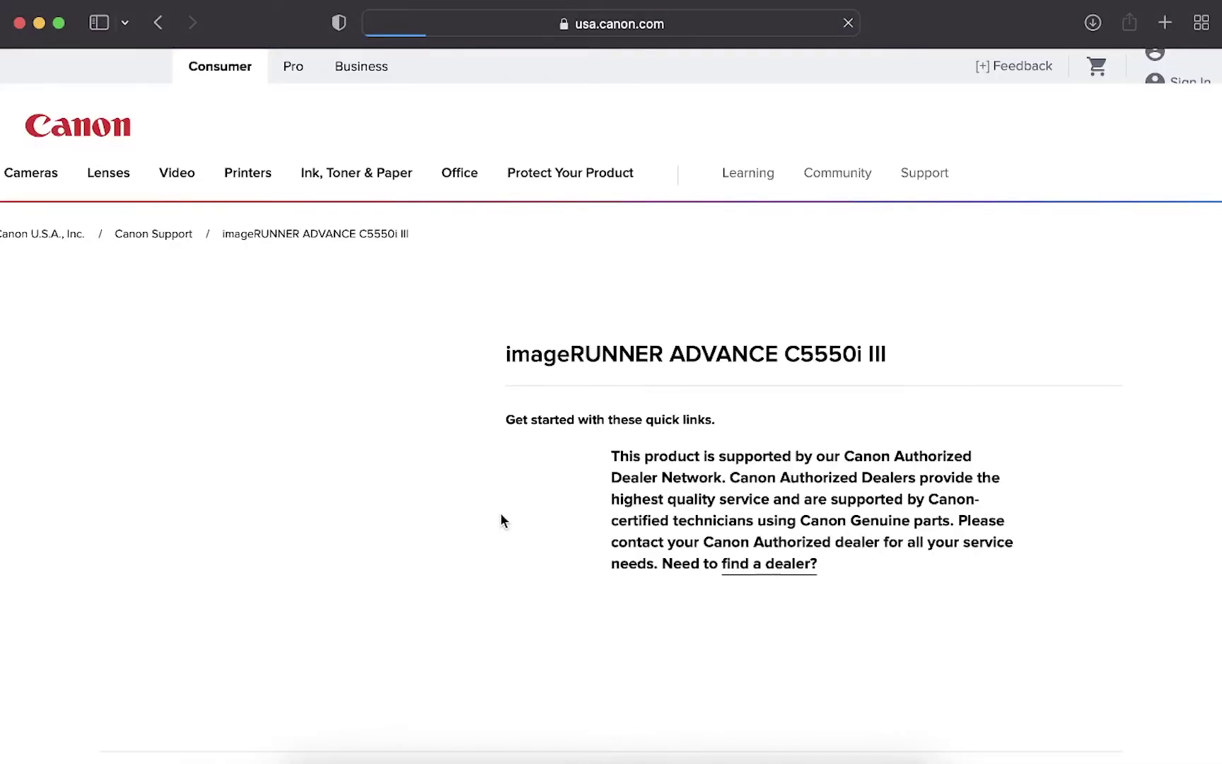
scroll(22, 429, "down", 2)
scroll(23, 433, "down", 8)
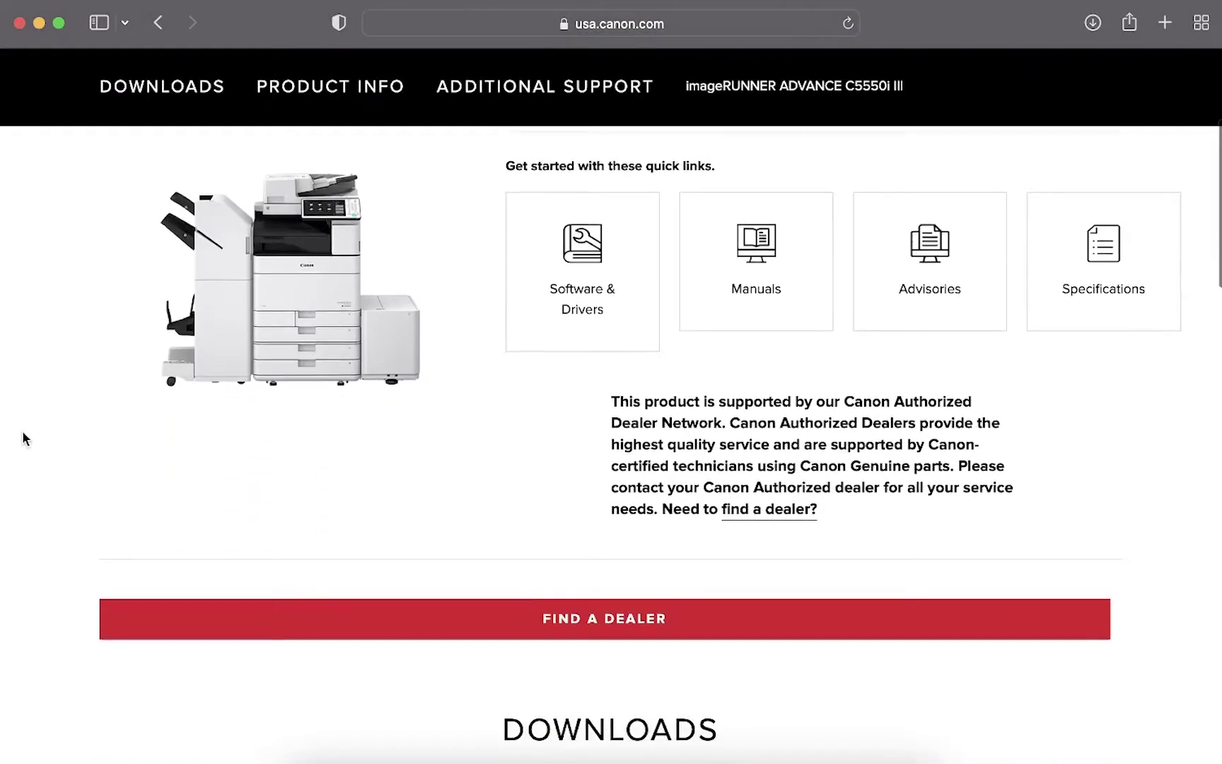
scroll(22, 429, "down", 3)
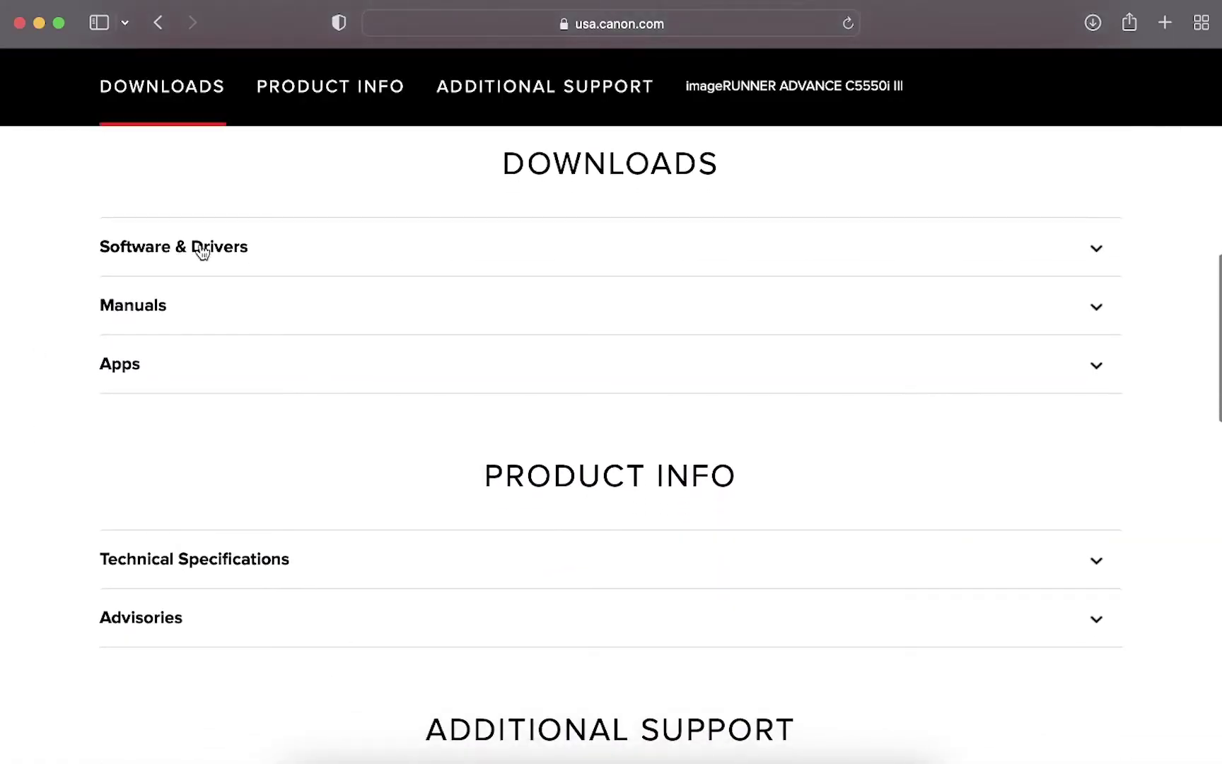
left_click(277, 250)
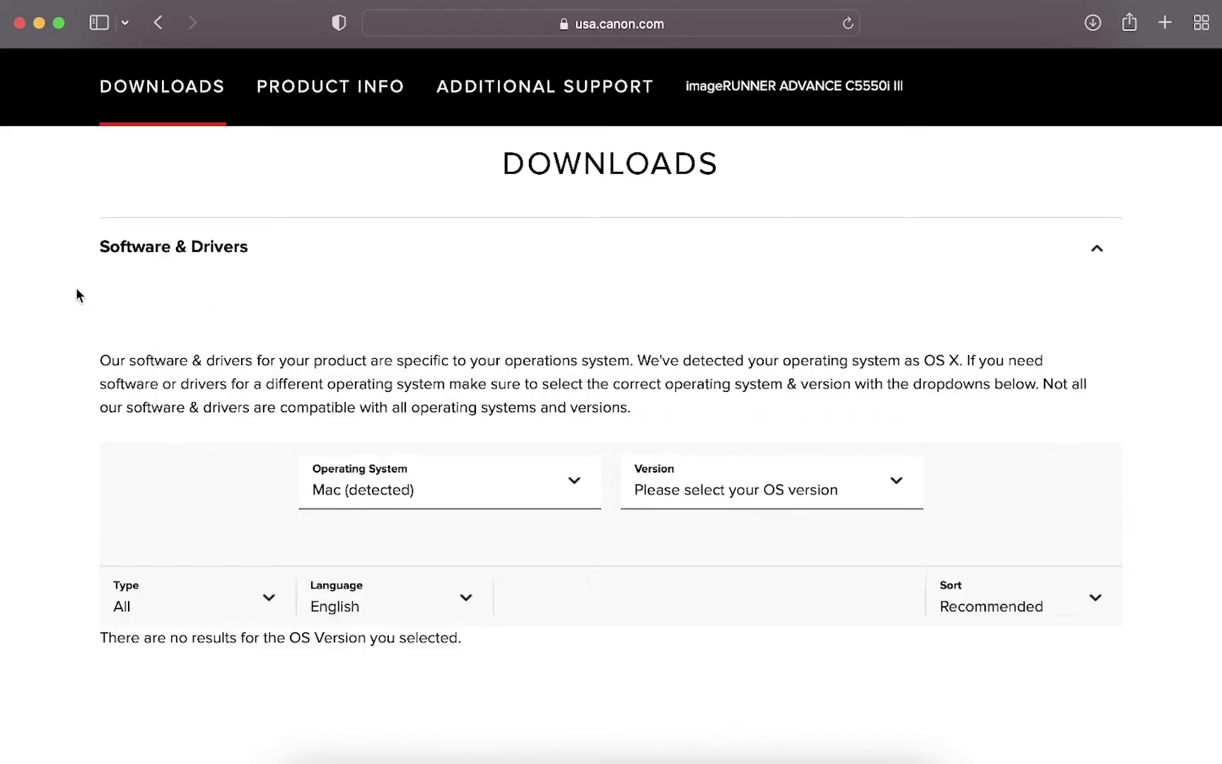
Step: Show the operating system choices and the available macOS versions
scroll(78, 292, "down", 5)
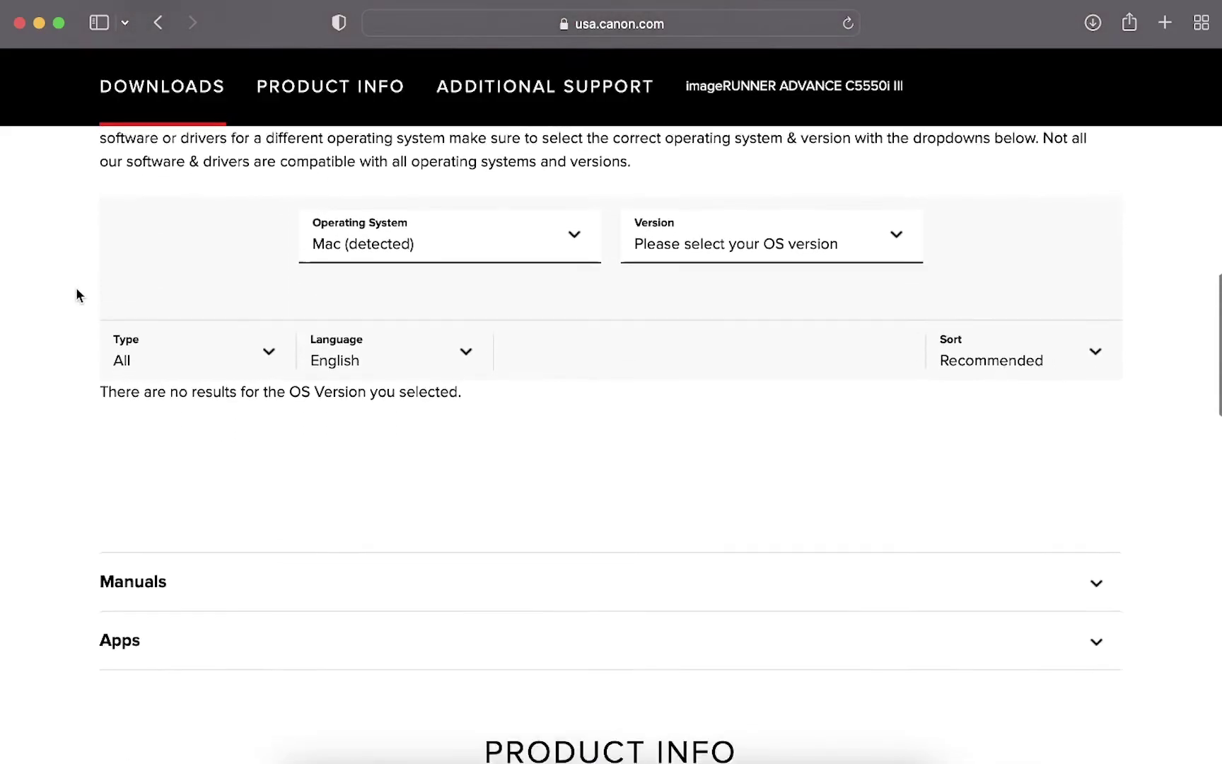
scroll(75, 287, "down", 1)
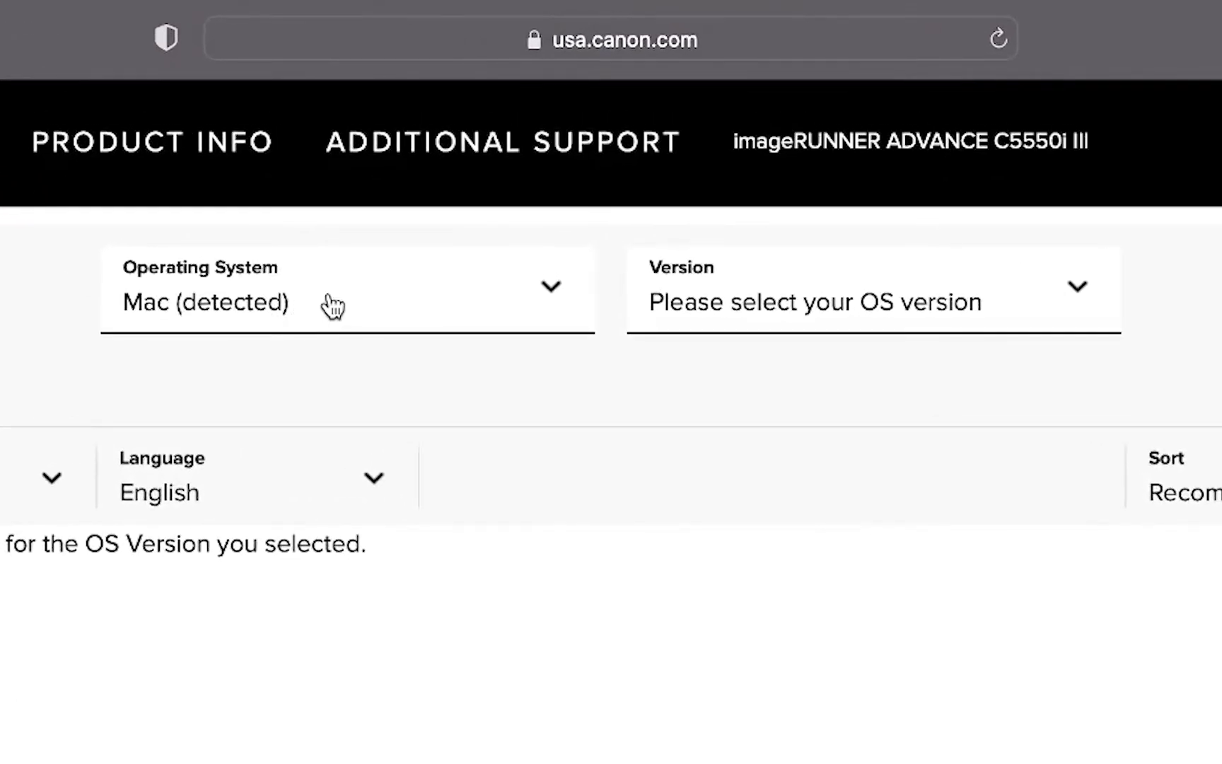
left_click(333, 306)
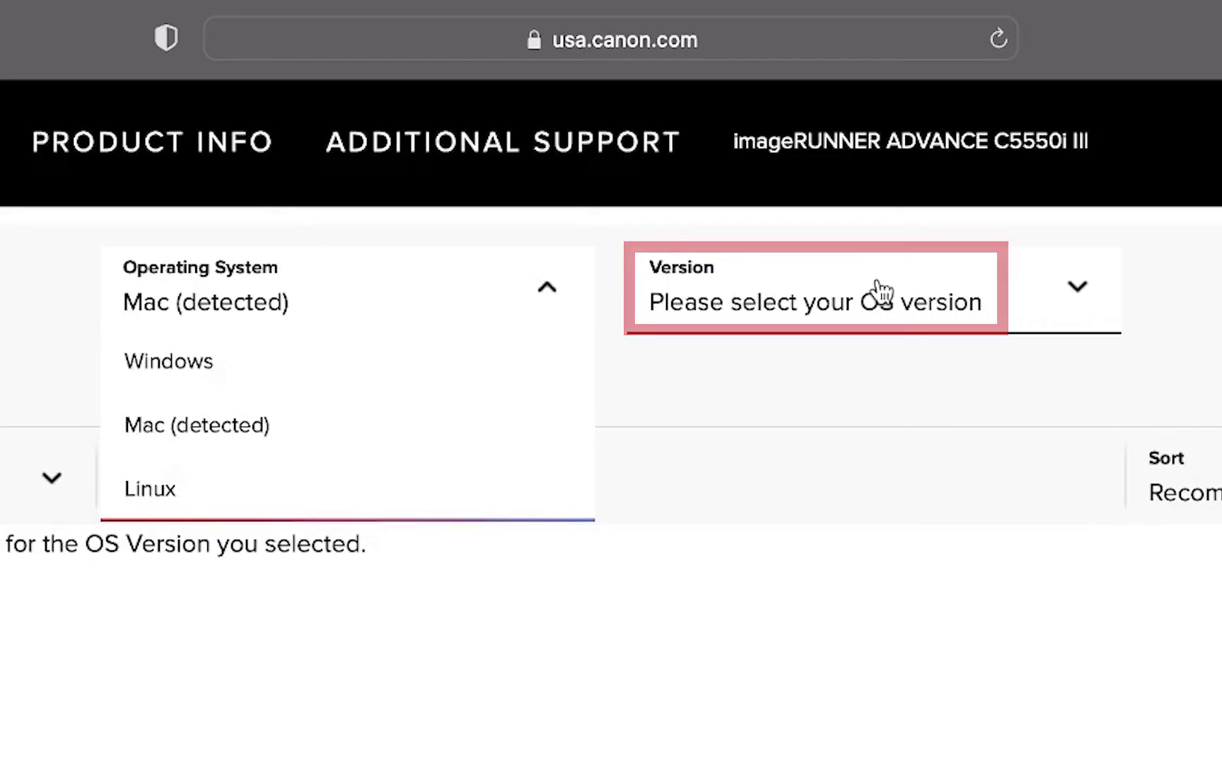
left_click(1002, 300)
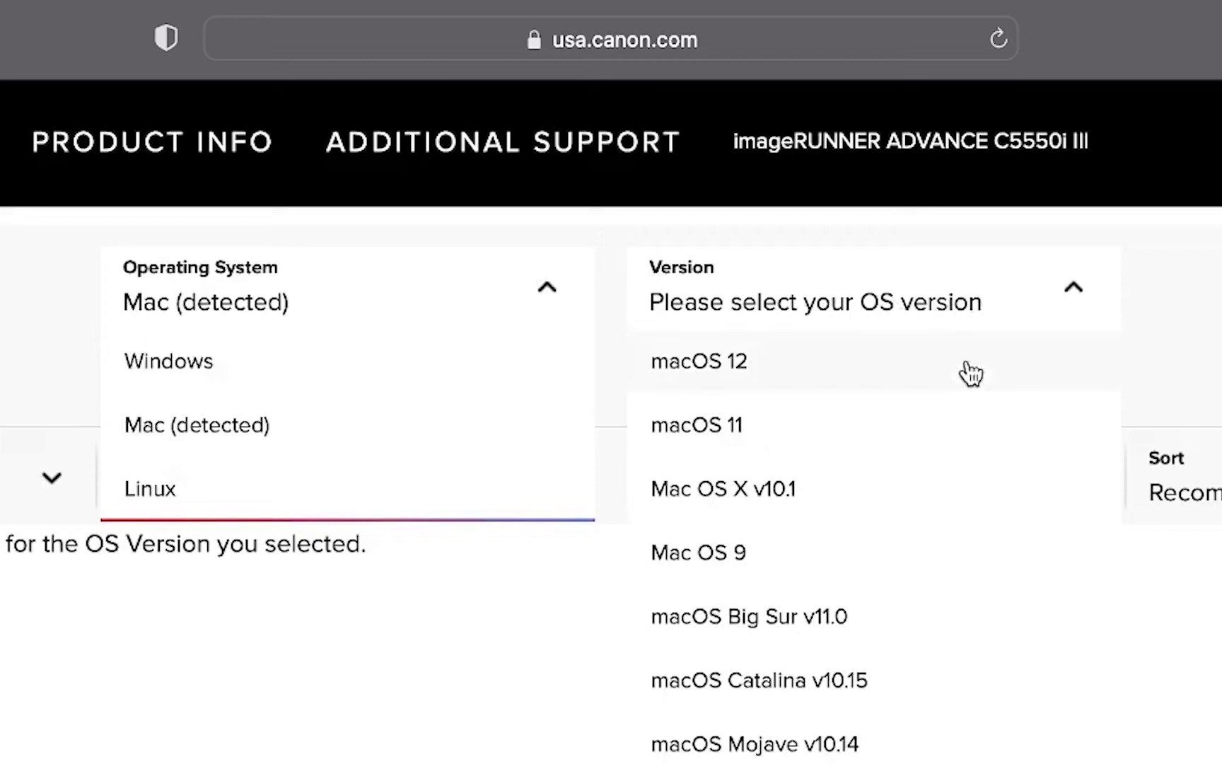
Step: Filter drivers for macOS Big Sur v11.0, allow downloads from usa.canon.com, and dismiss the instructions
left_click(865, 624)
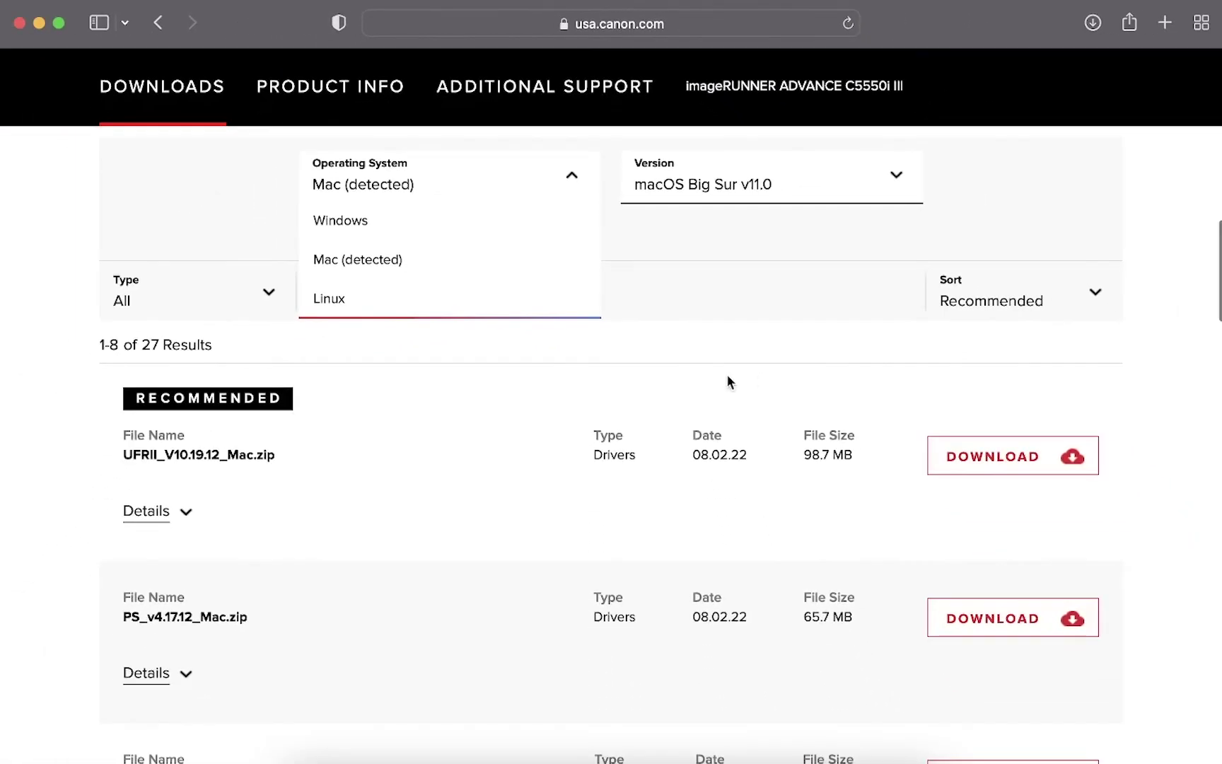
scroll(319, 439, "down", 5)
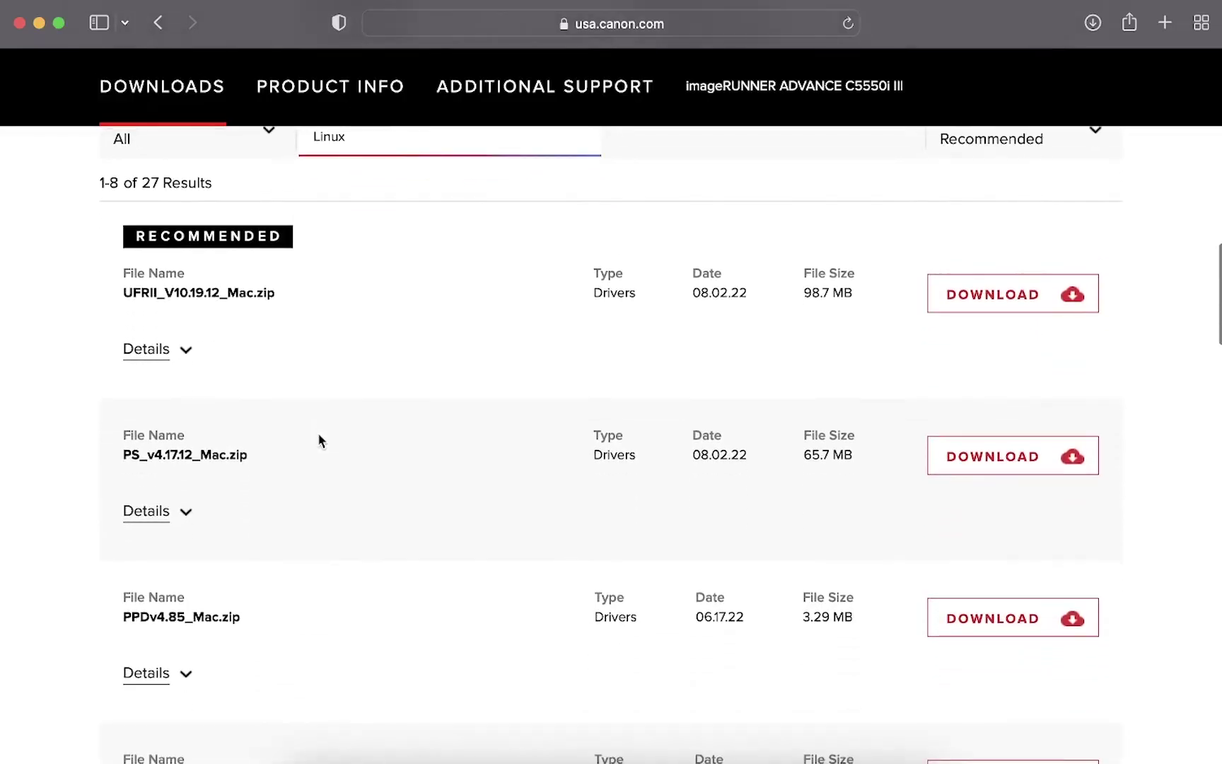
scroll(318, 441, "down", 2)
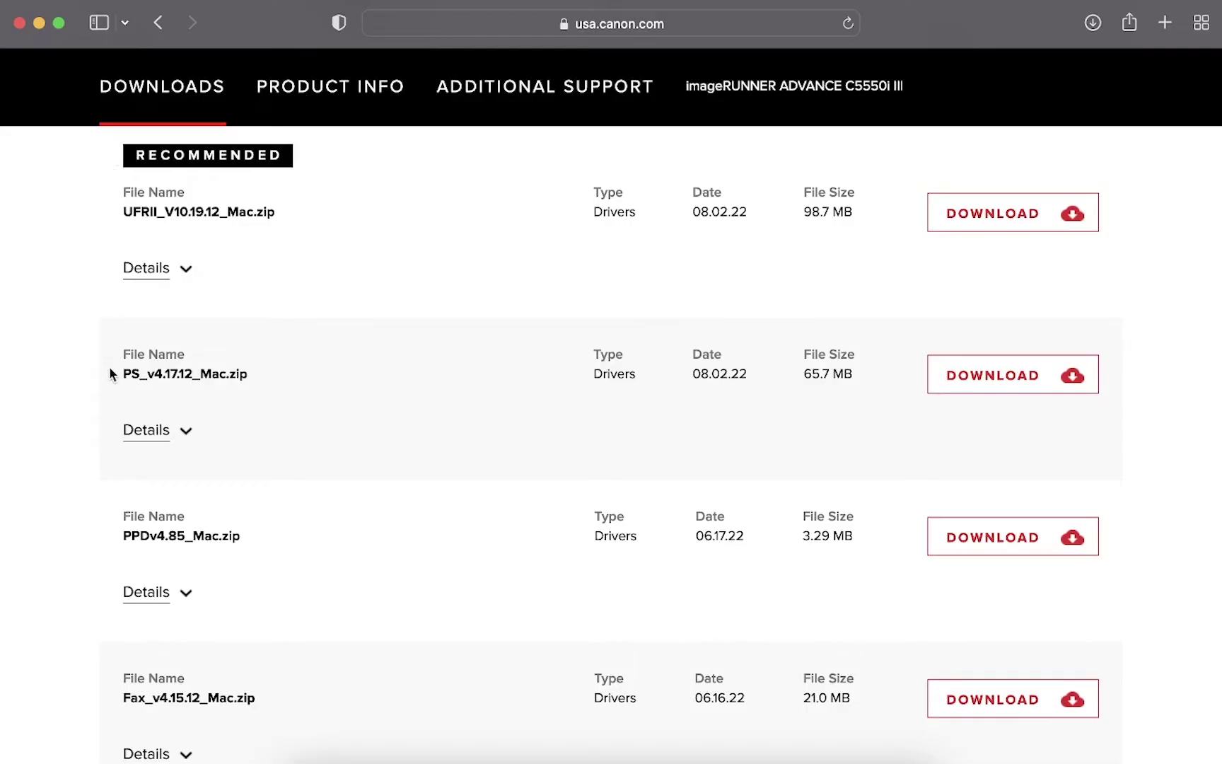
scroll(109, 374, "down", 3)
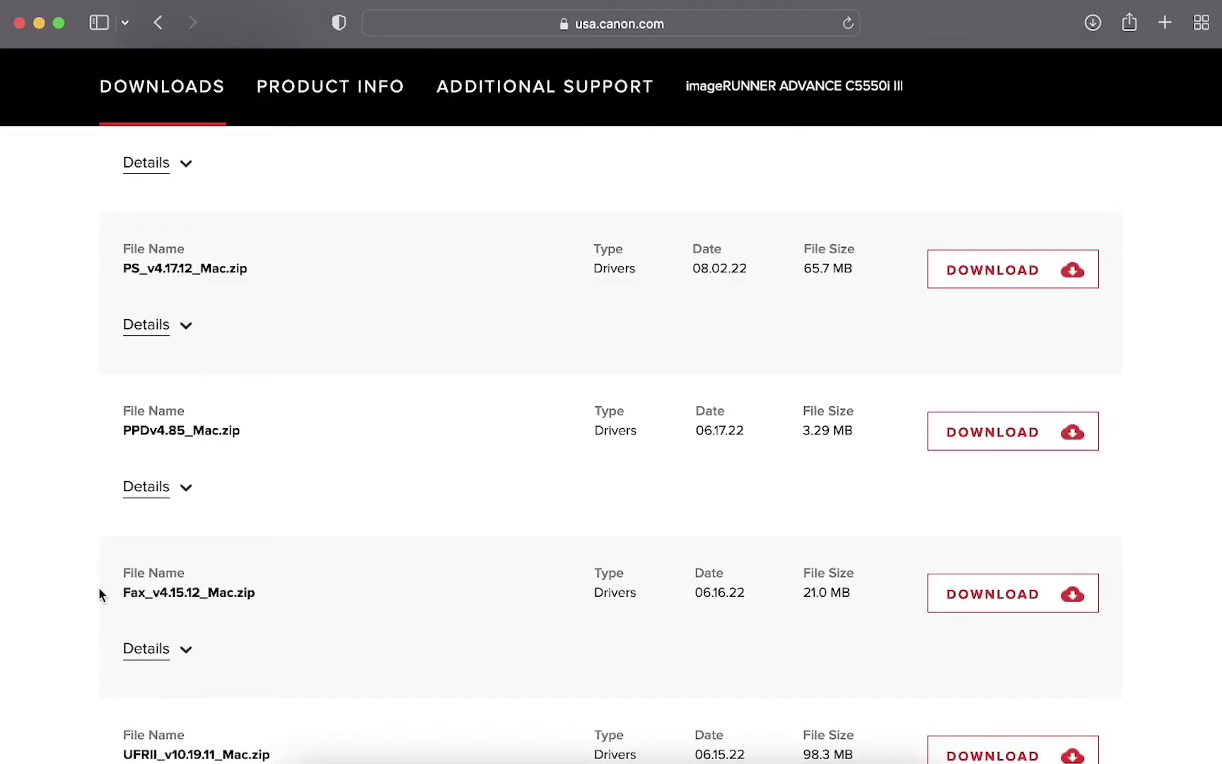
scroll(99, 593, "up", 4)
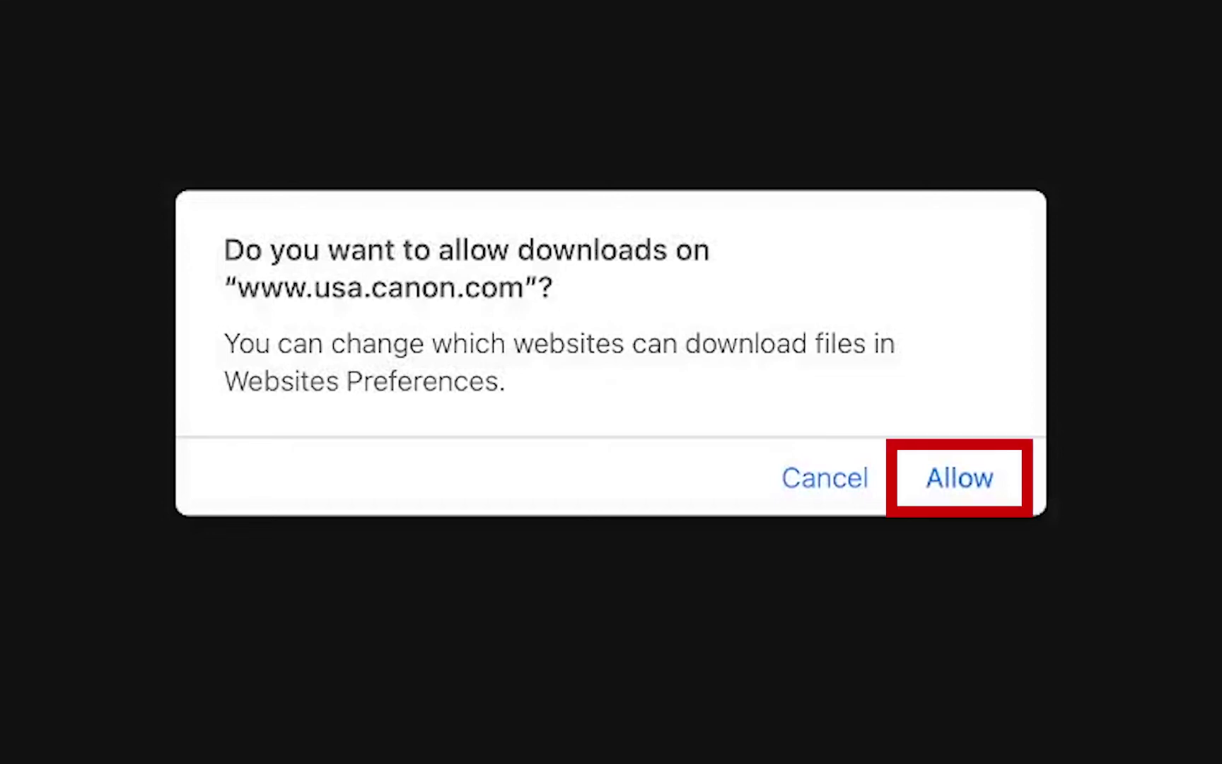
left_click(987, 488)
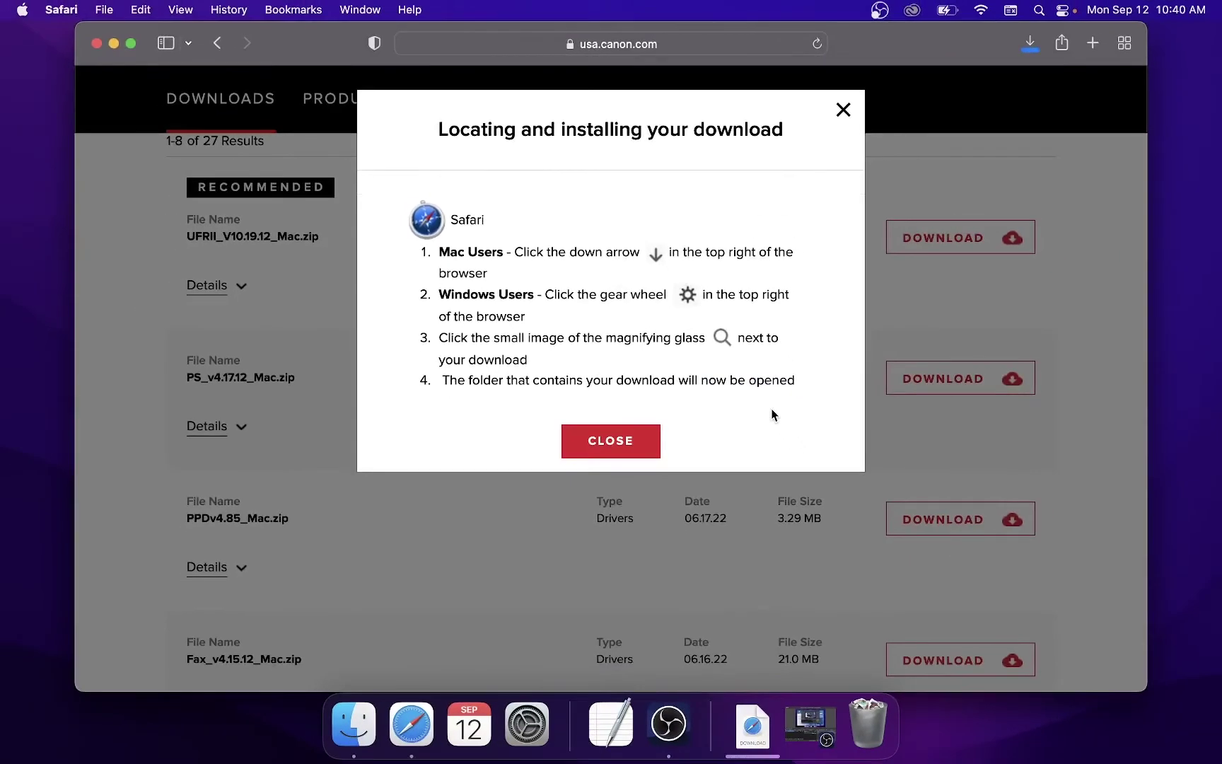
key("Escape")
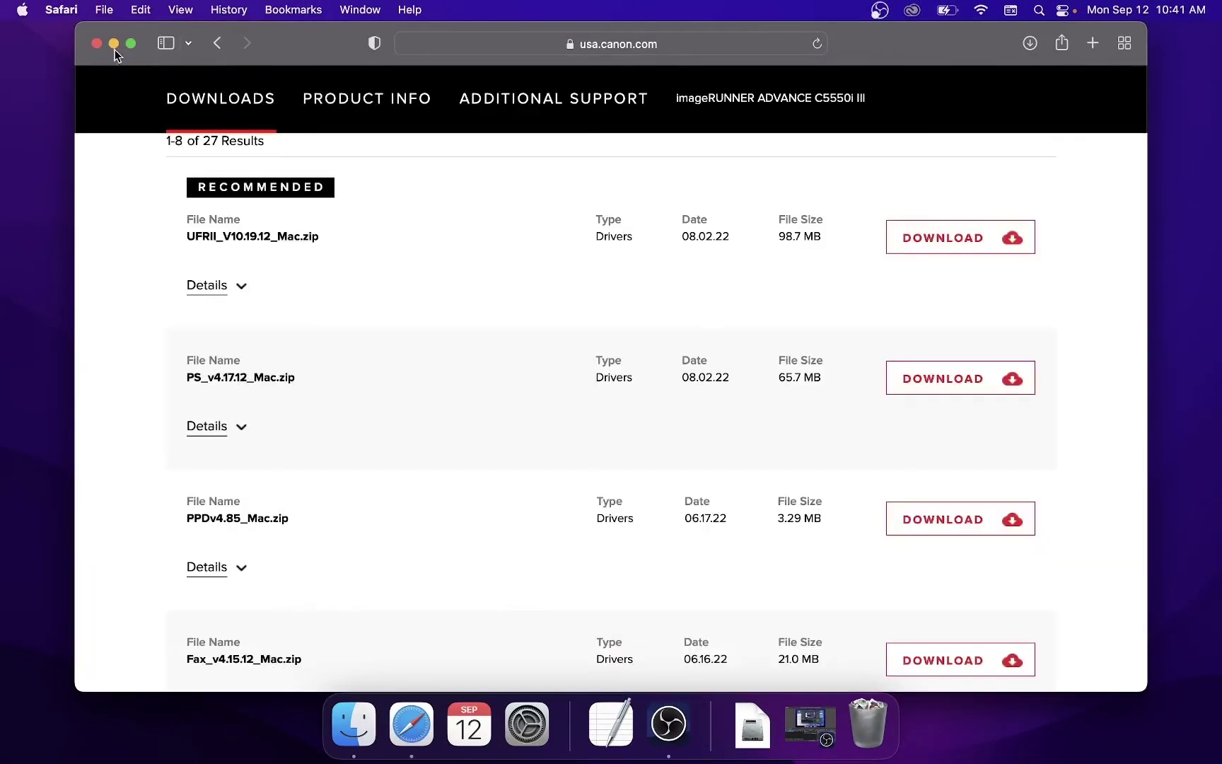
Step: Minimize Safari and open UFRII_V10.19.12_Mac.dmg from Downloads in Finder
left_click(113, 45)
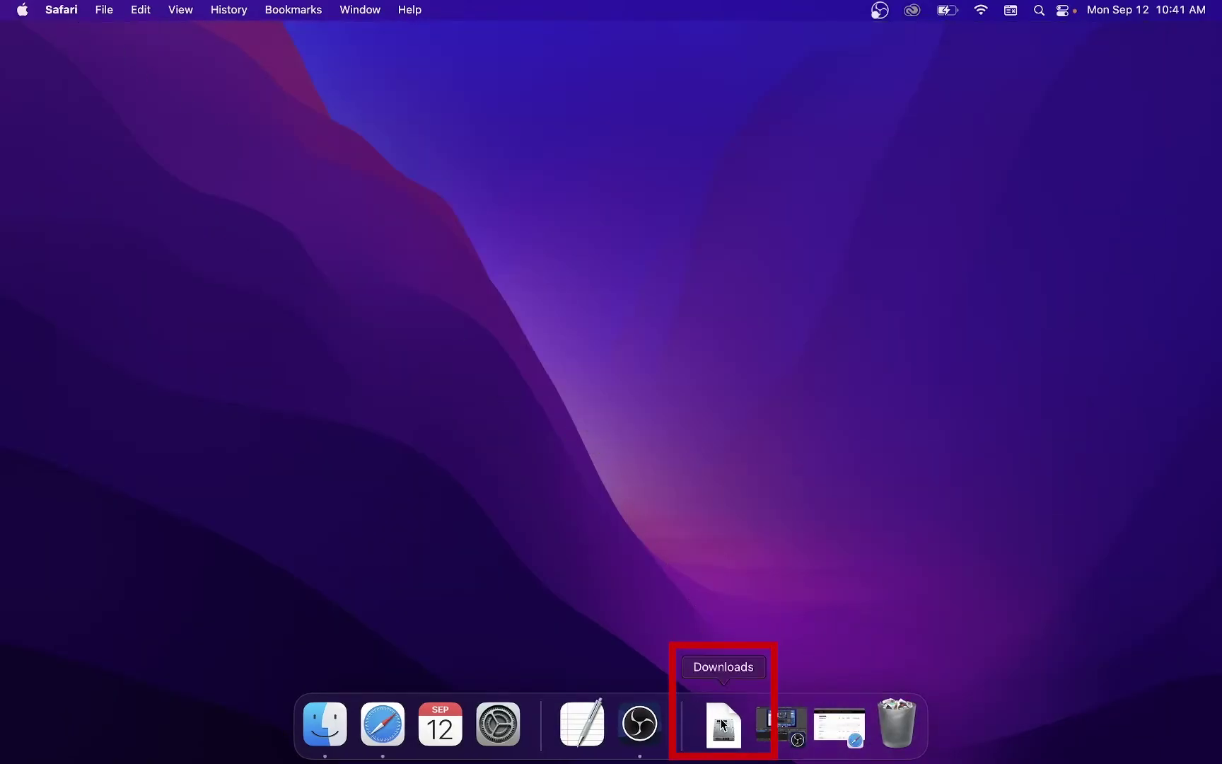
left_click(329, 721)
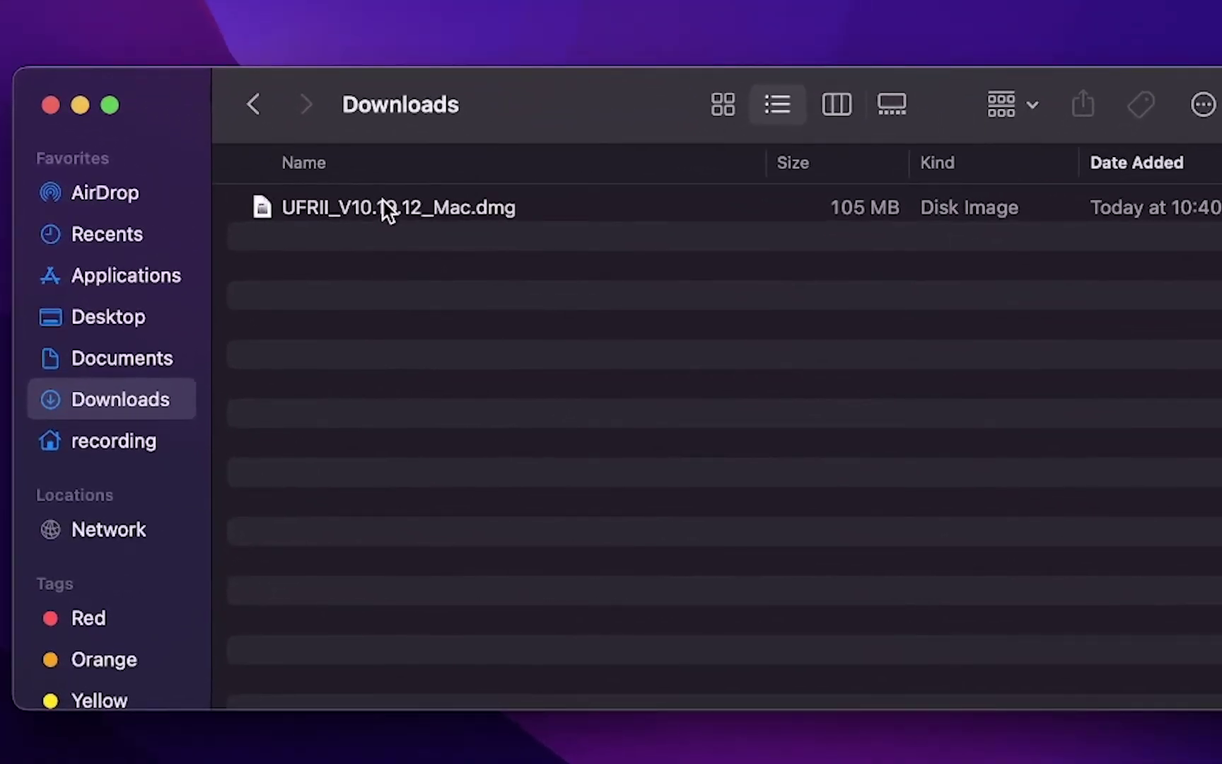
left_click(388, 211)
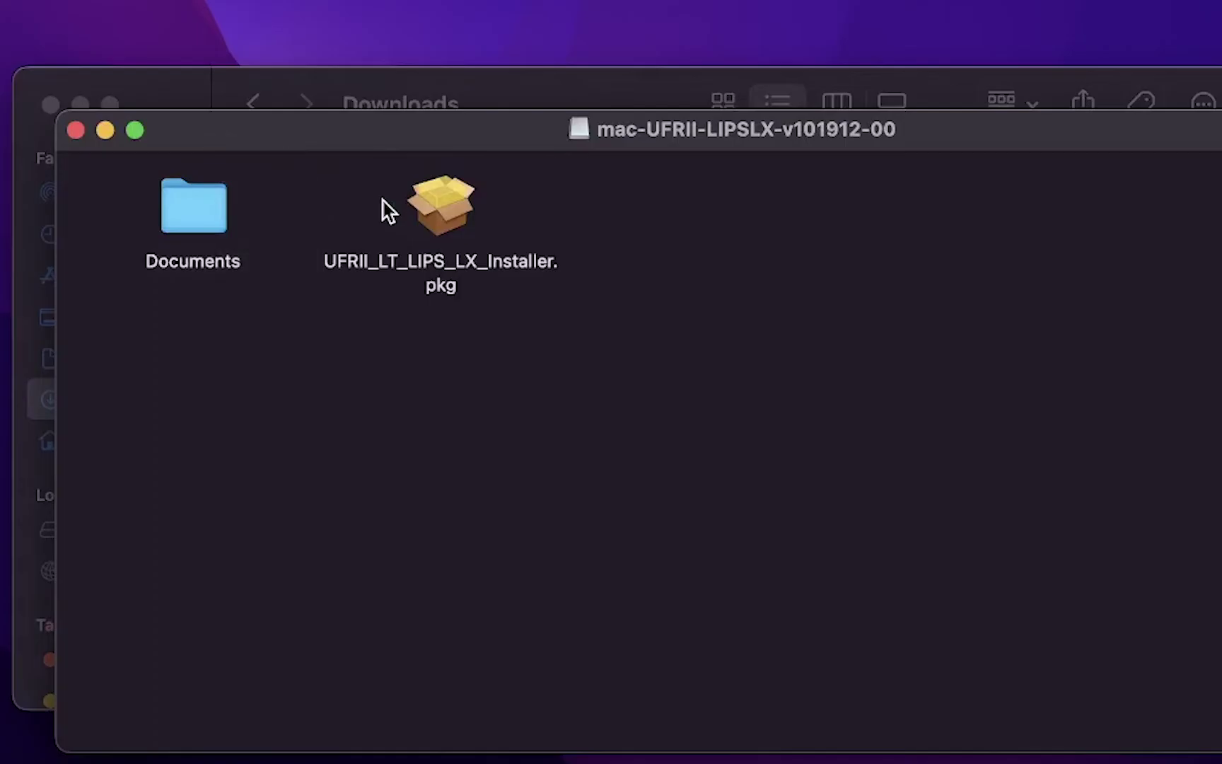
Step: Launch the UFRII_LT_LIPS_LX_Installer.pkg, accept the license, and start the install on Macintosh HD
double_click(449, 199)
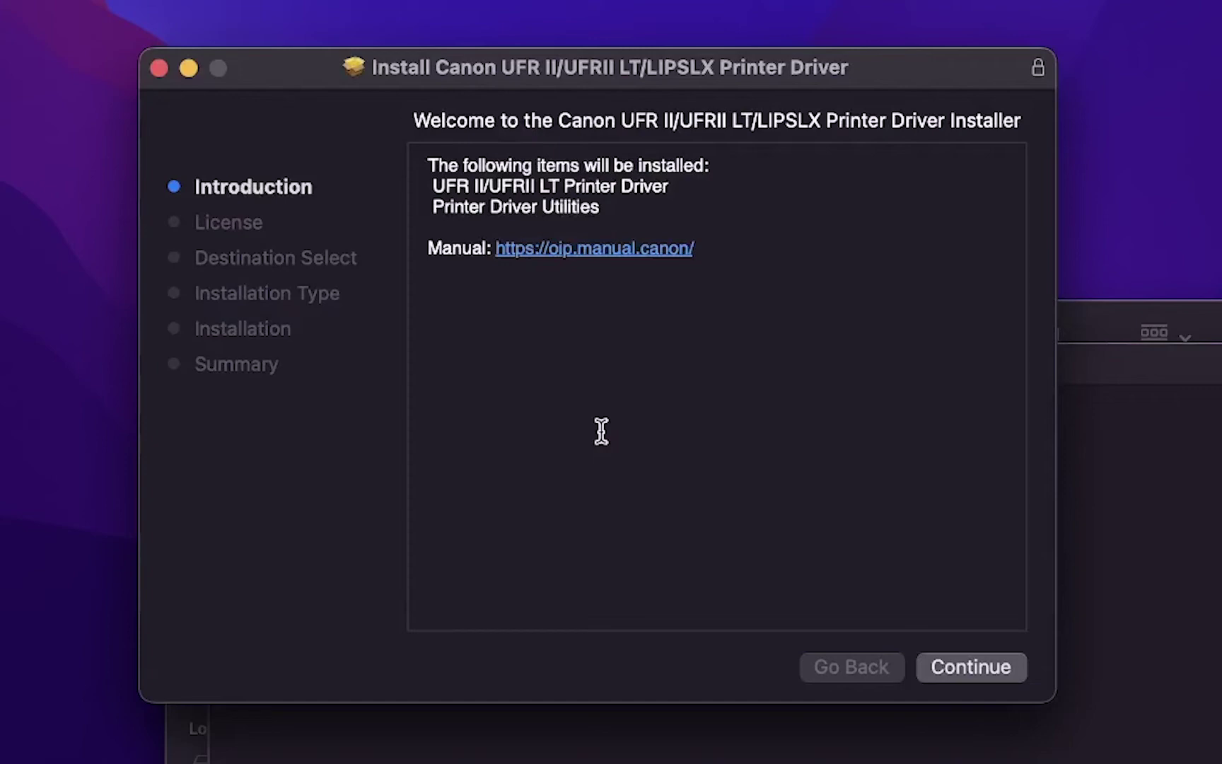
left_click(1019, 668)
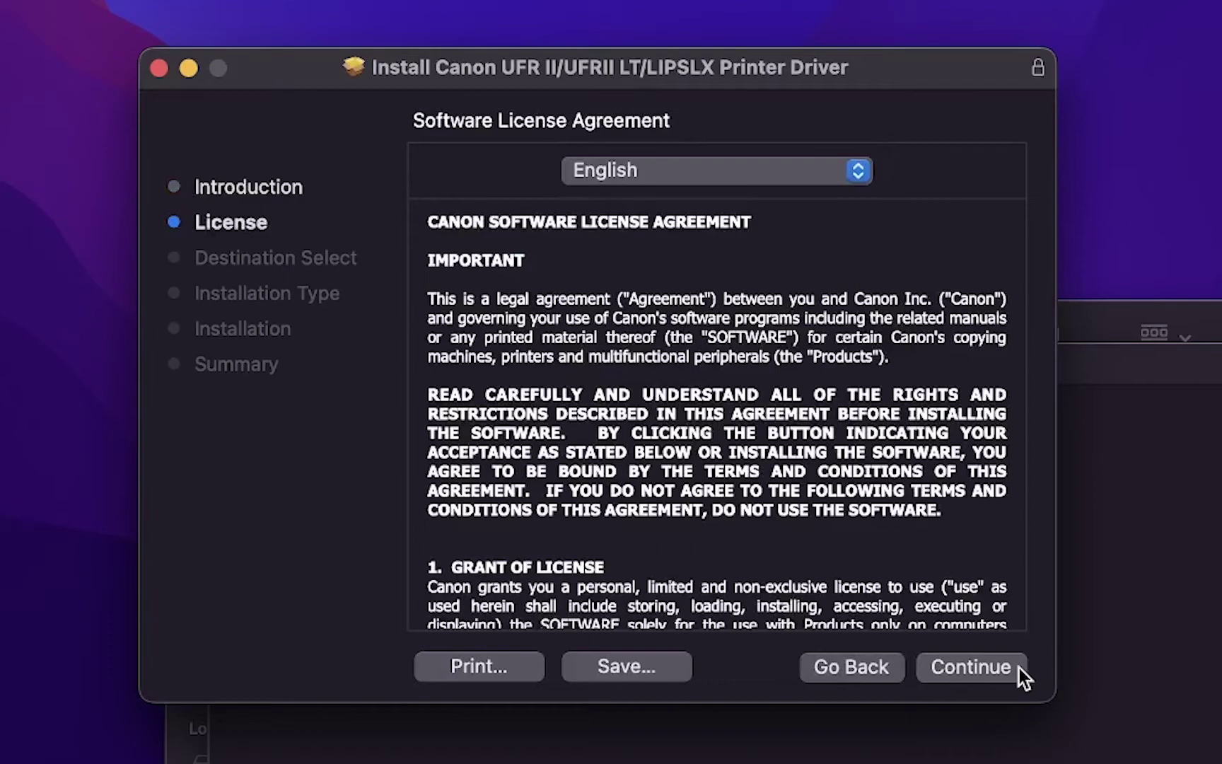
left_click(1020, 668)
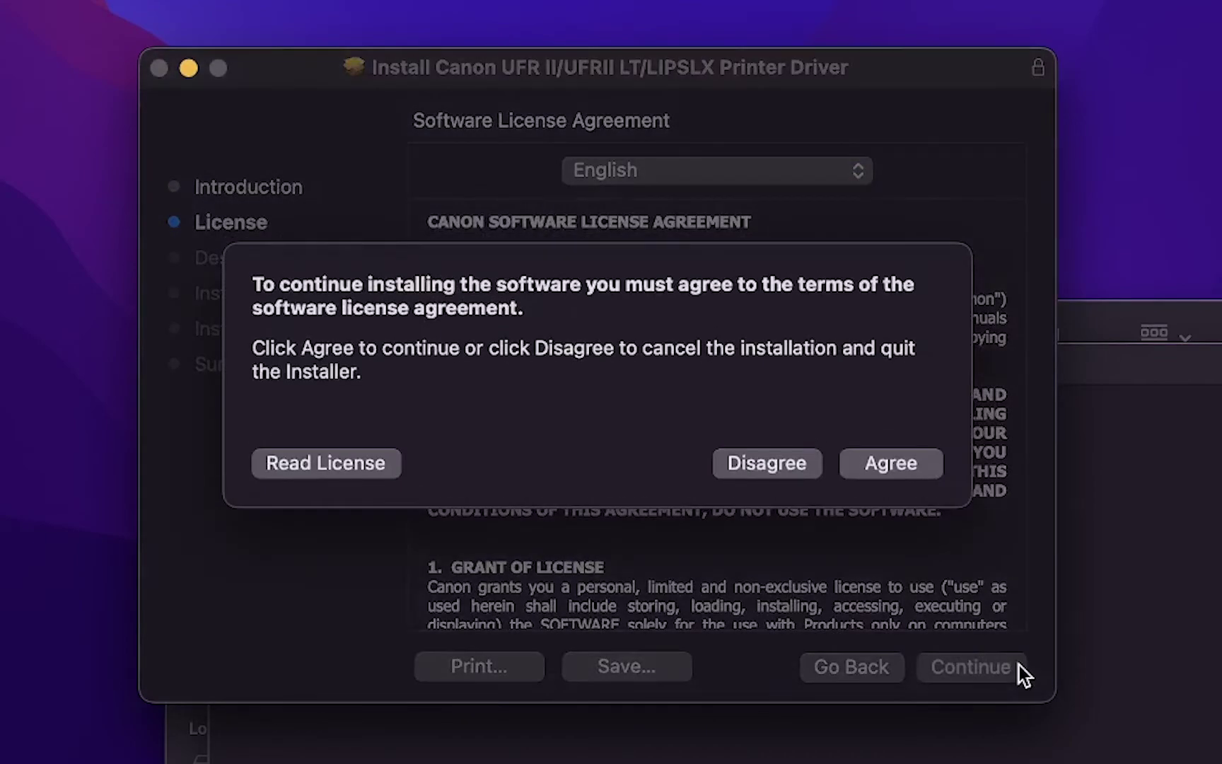
left_click(891, 464)
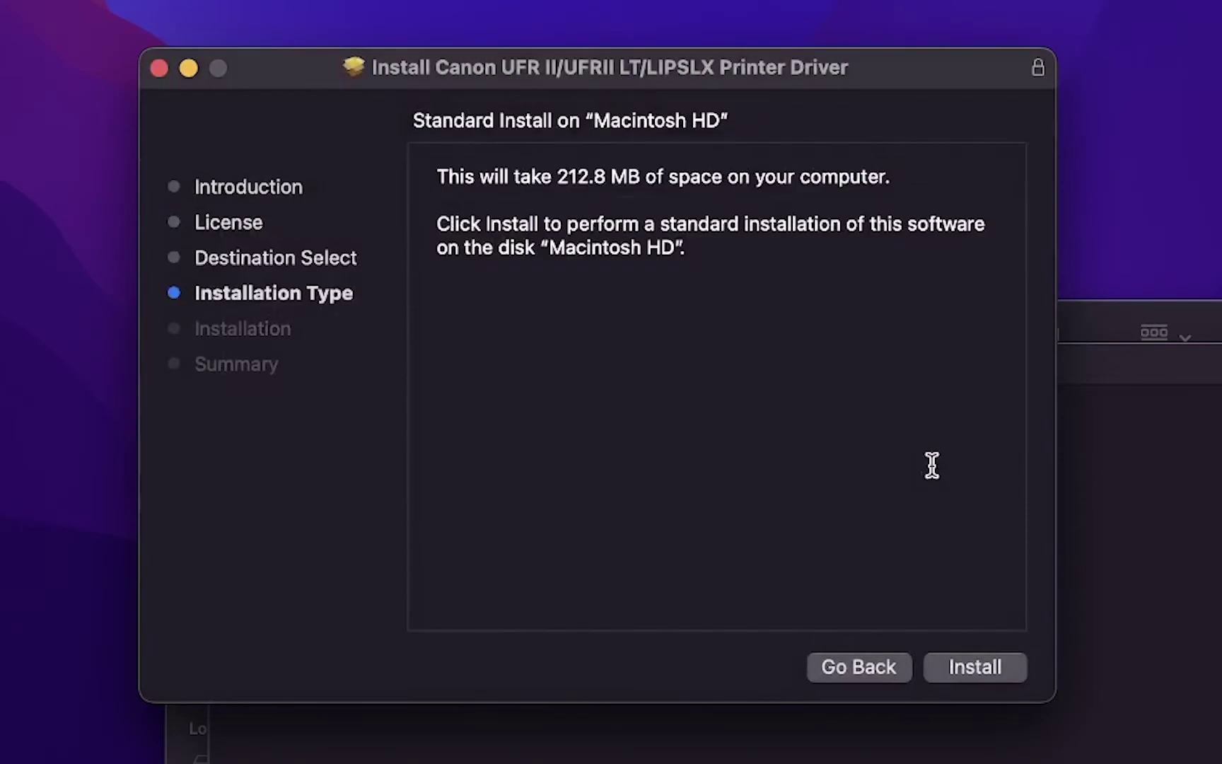
left_click(1014, 668)
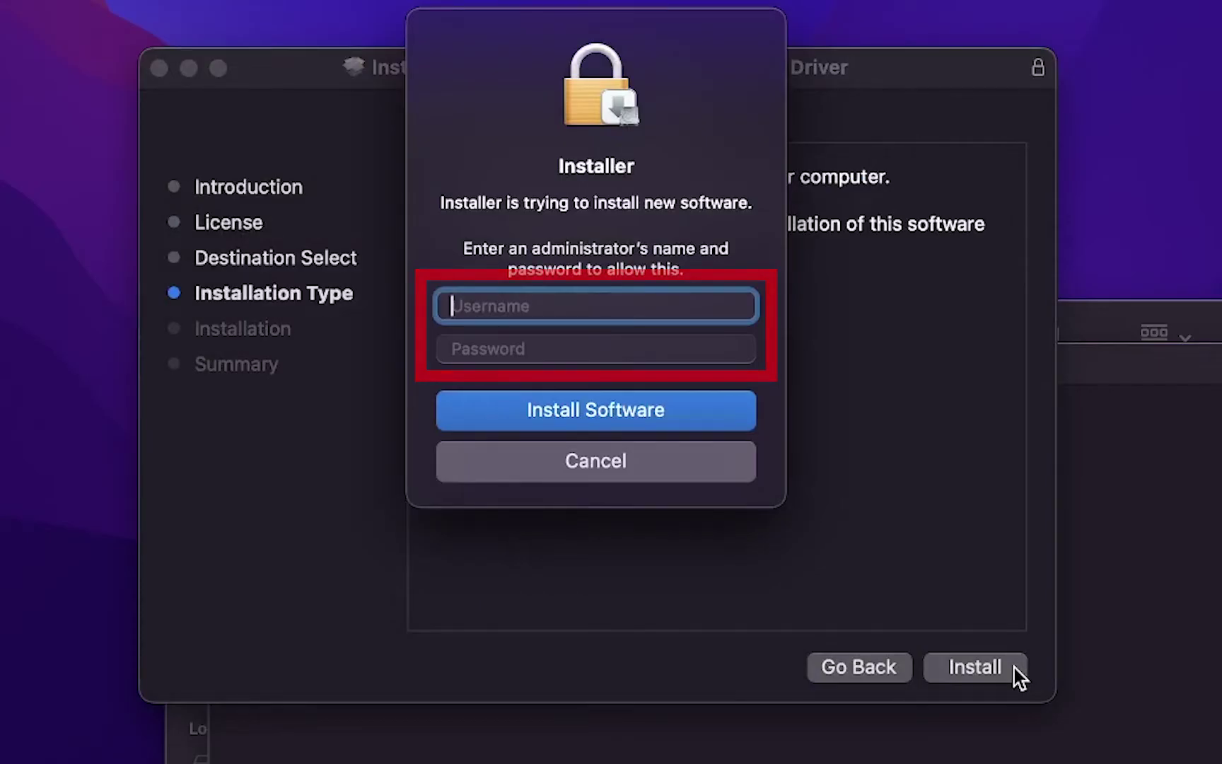
Step: Authorize with the administrator's user name and password, then close the finished installer
type("Office Shop")
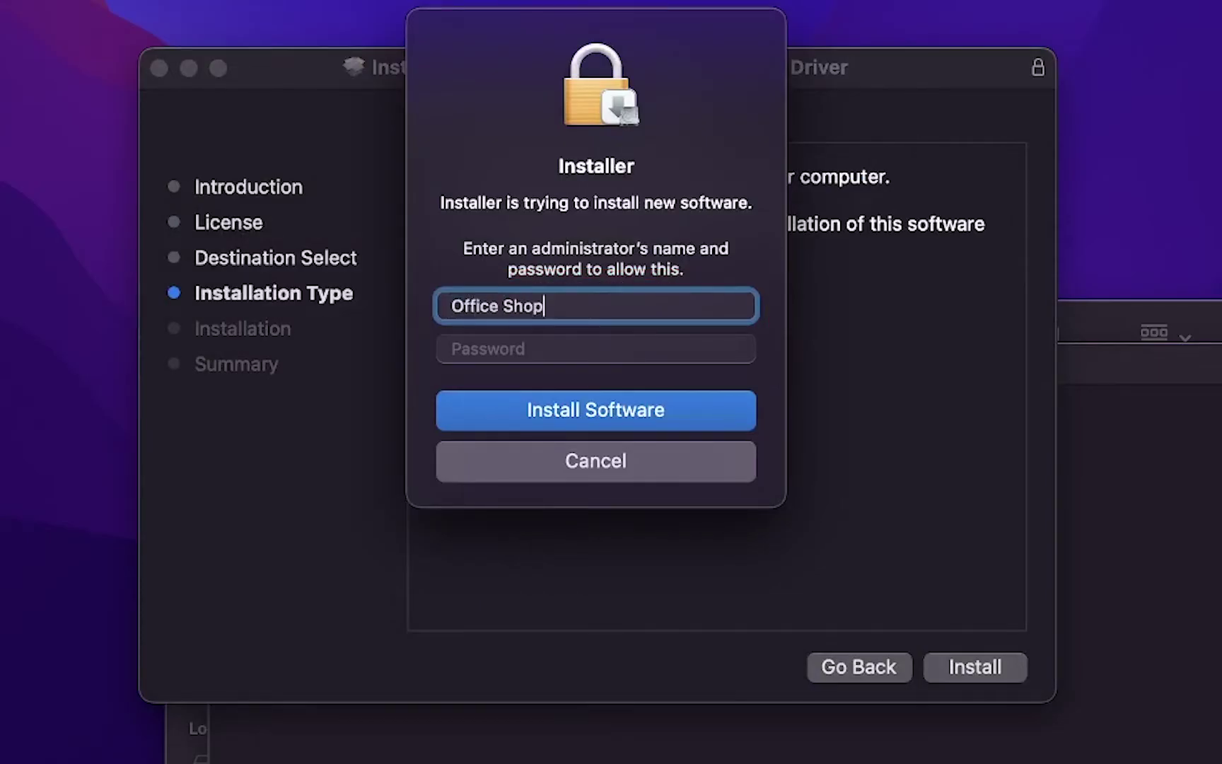
key("Tab")
type("•••••••")
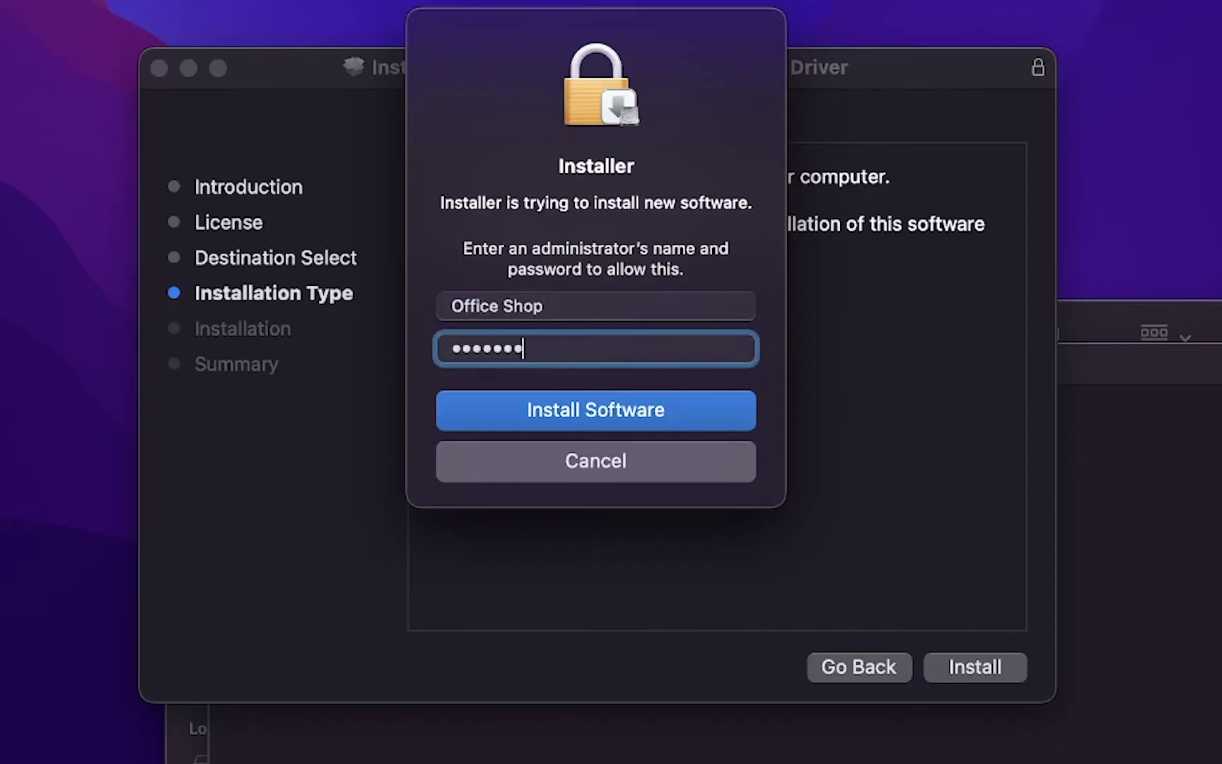
left_click(687, 411)
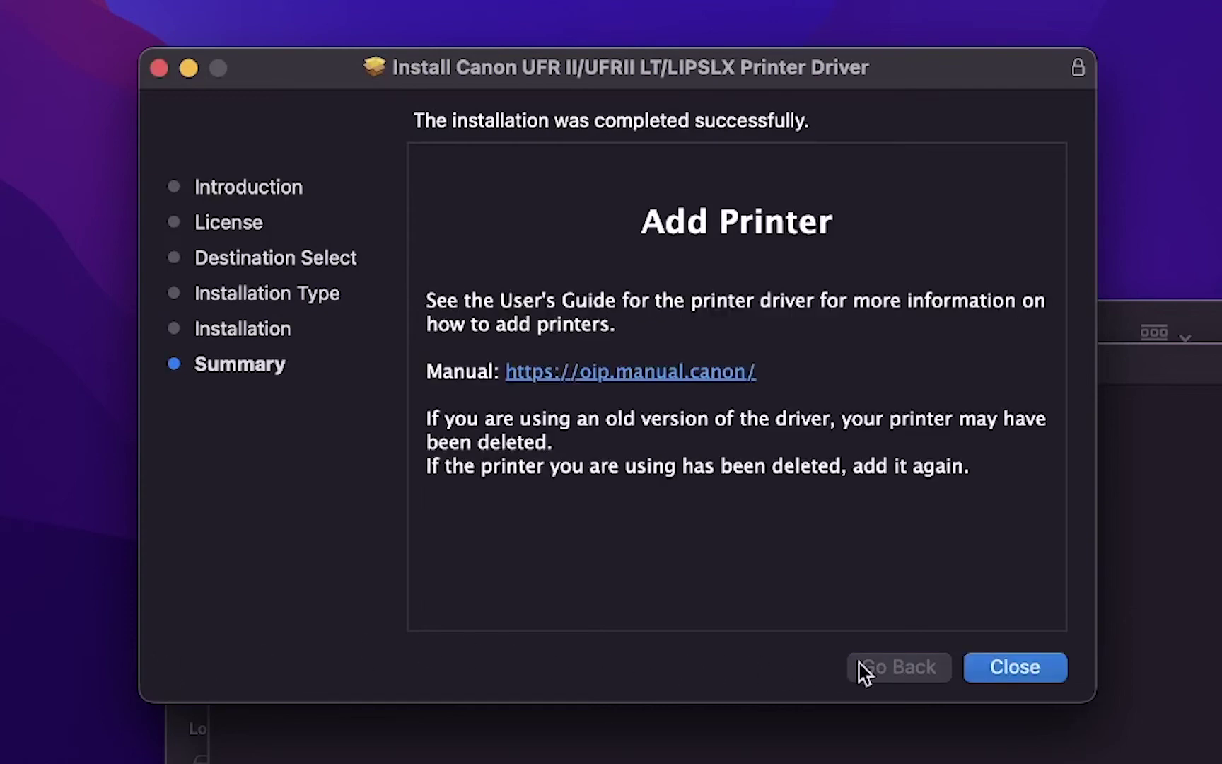
left_click(1051, 667)
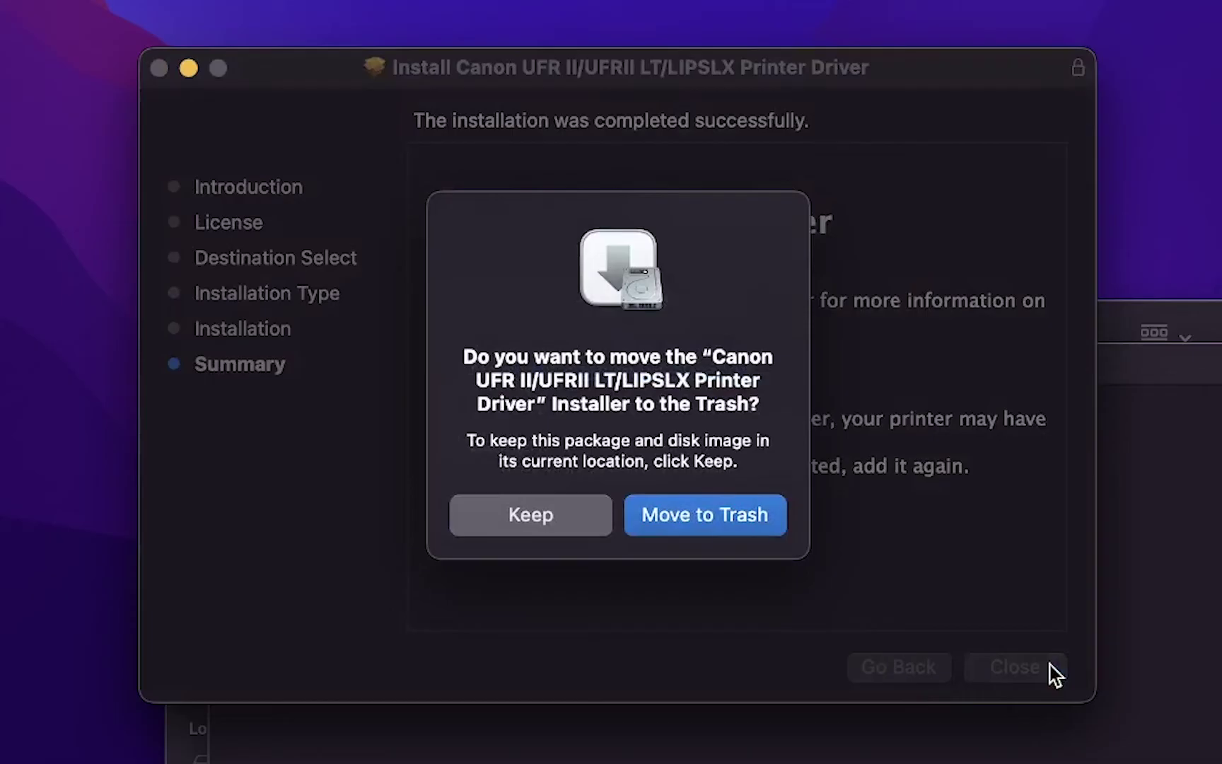
Step: Trash the installer package, close Downloads, and open System Preferences from the Apple menu
left_click(776, 506)
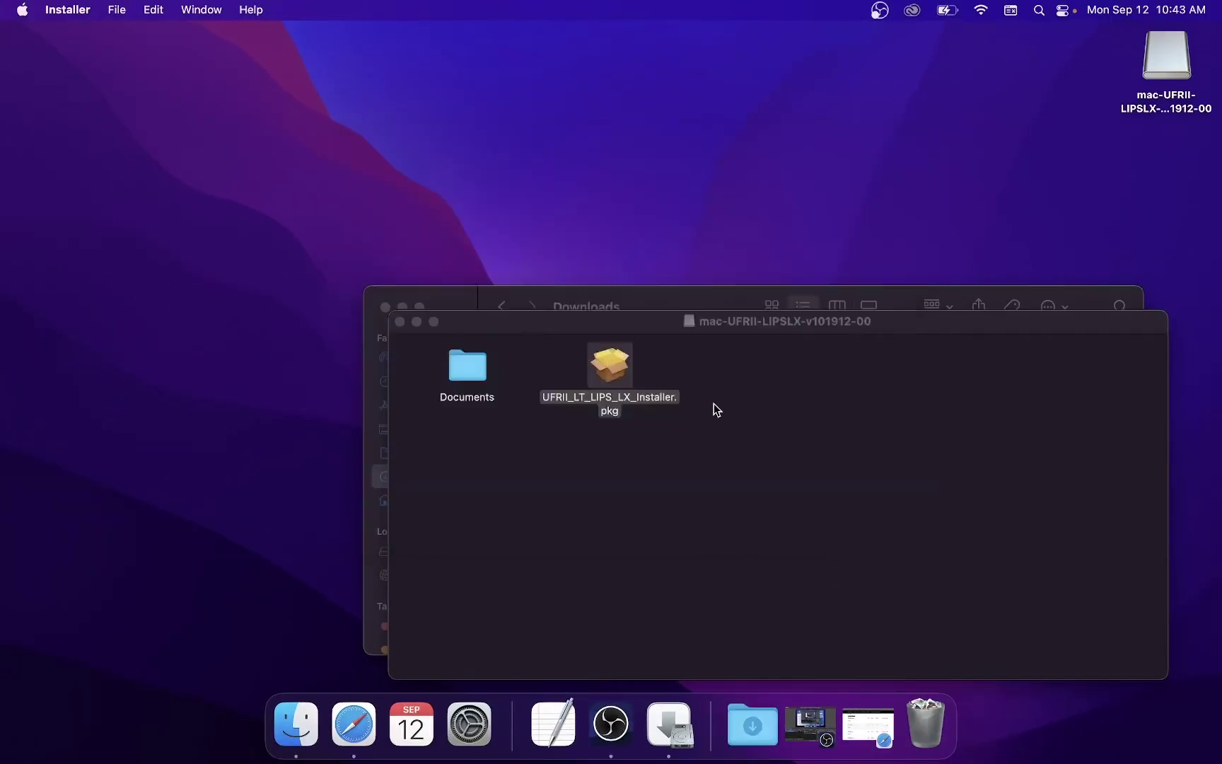
left_click(387, 308)
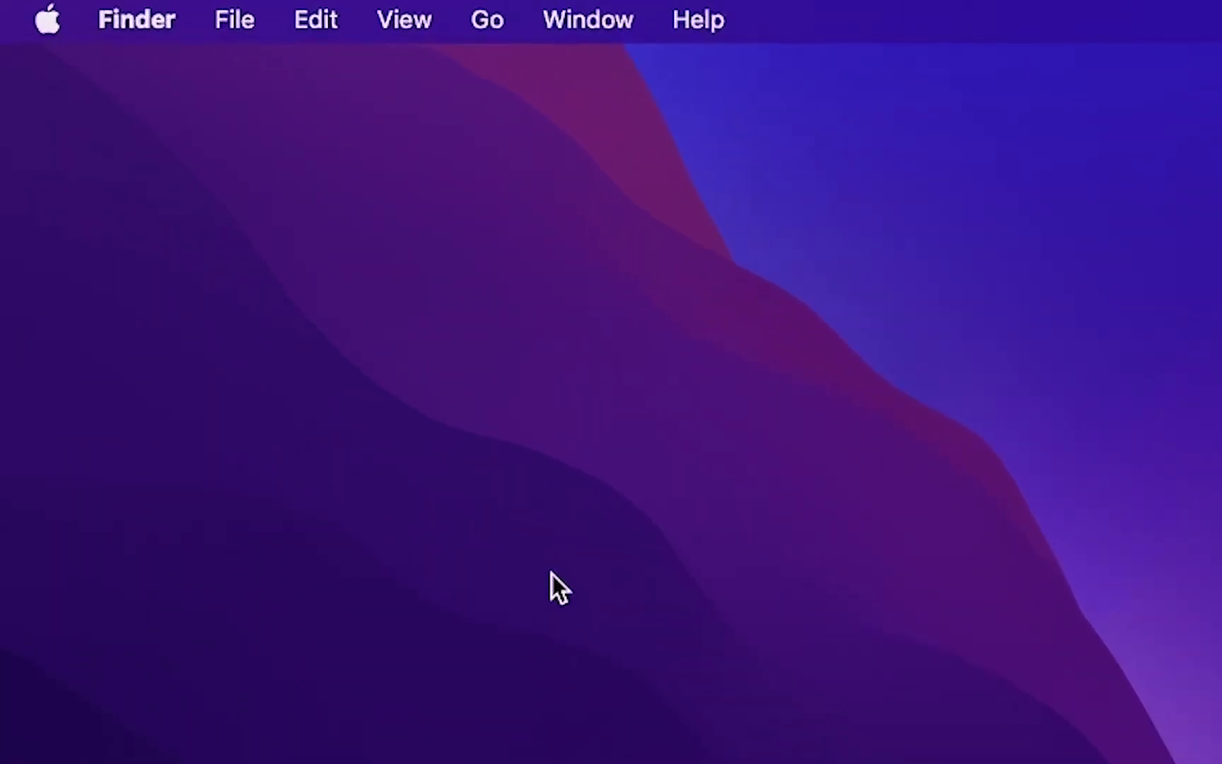
left_click(46, 21)
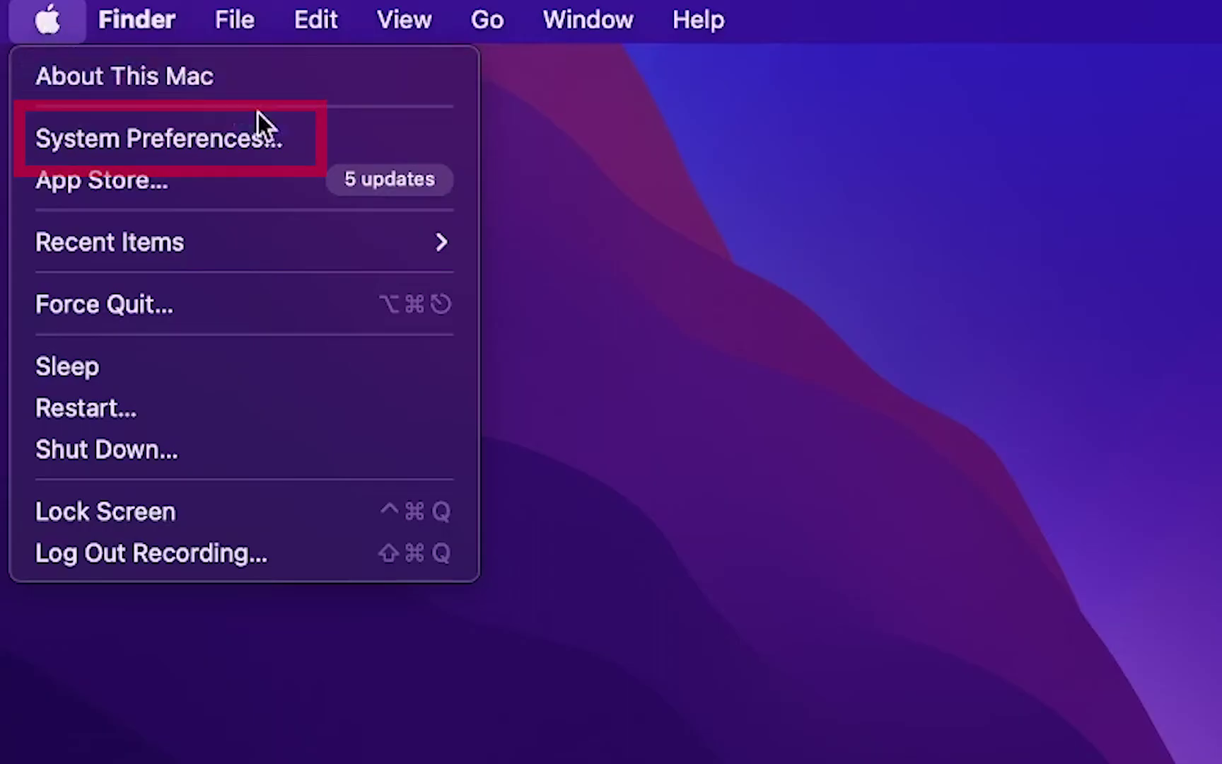
left_click(304, 143)
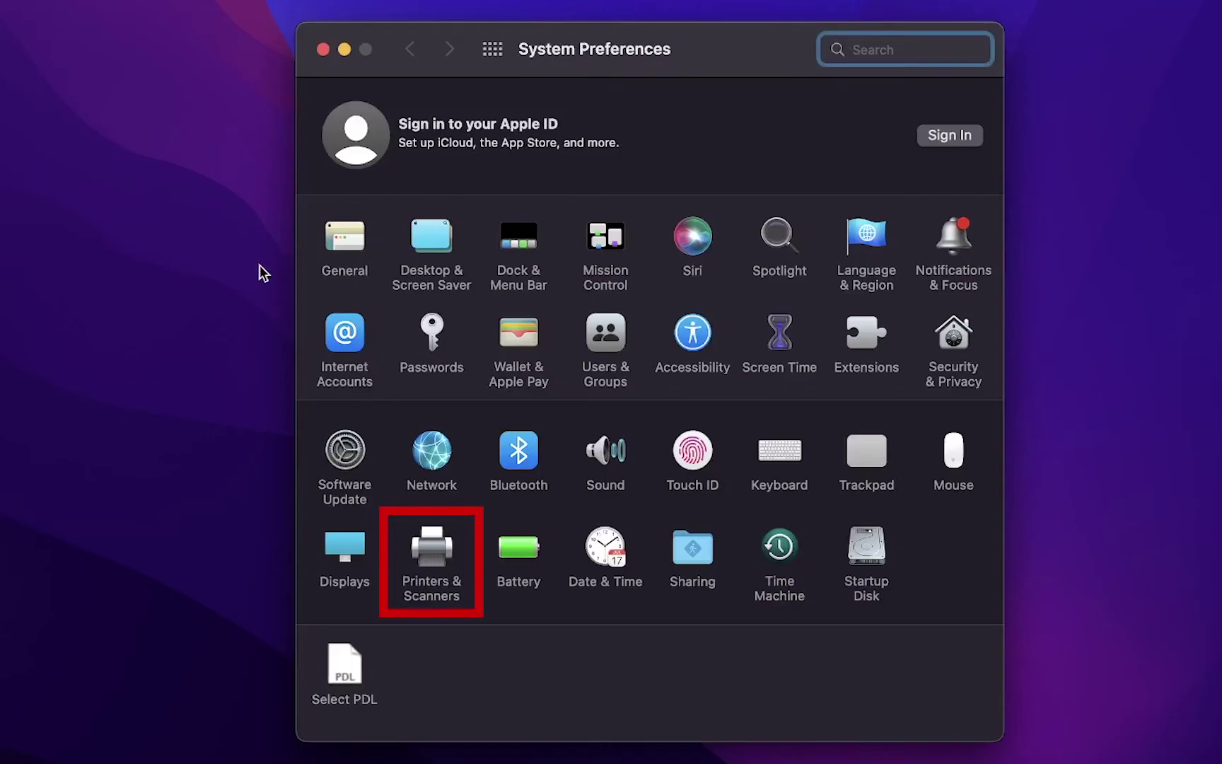
Step: In Printers & Scanners, start adding a printer and select the Canon iR-ADV C5235/5240
left_click(429, 544)
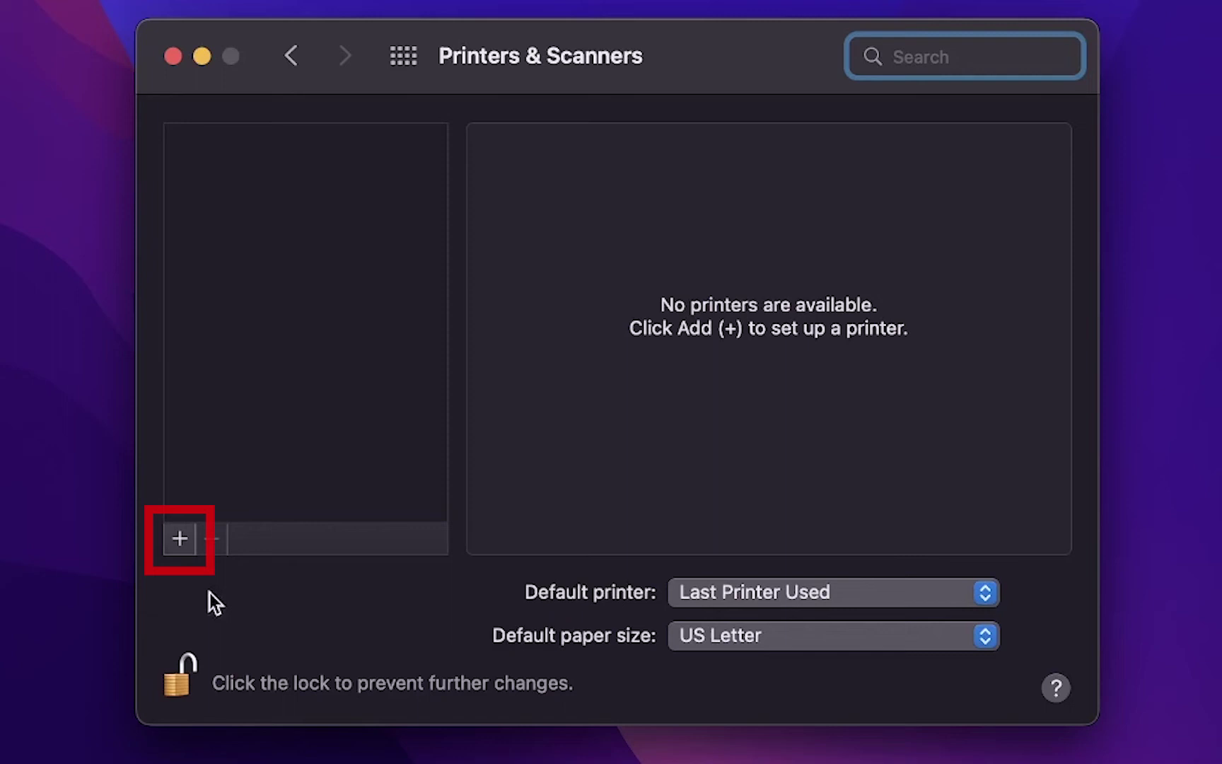
left_click(181, 550)
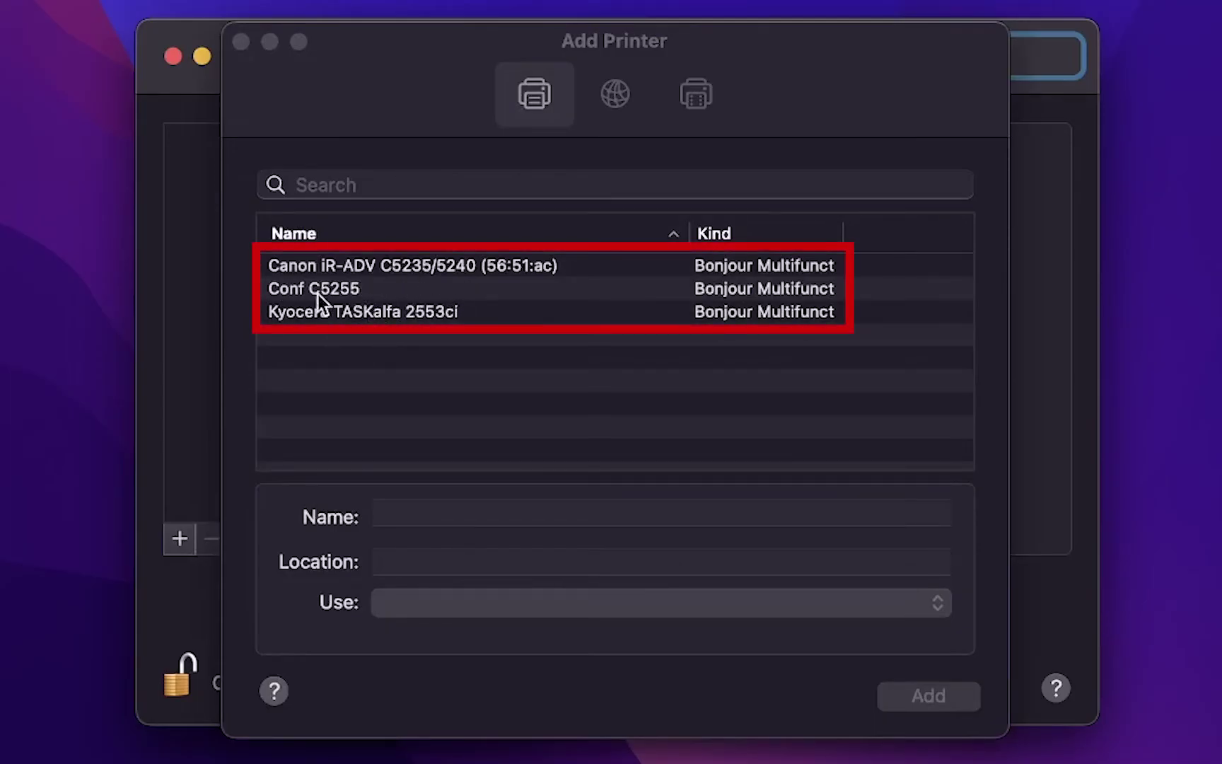
left_click(321, 268)
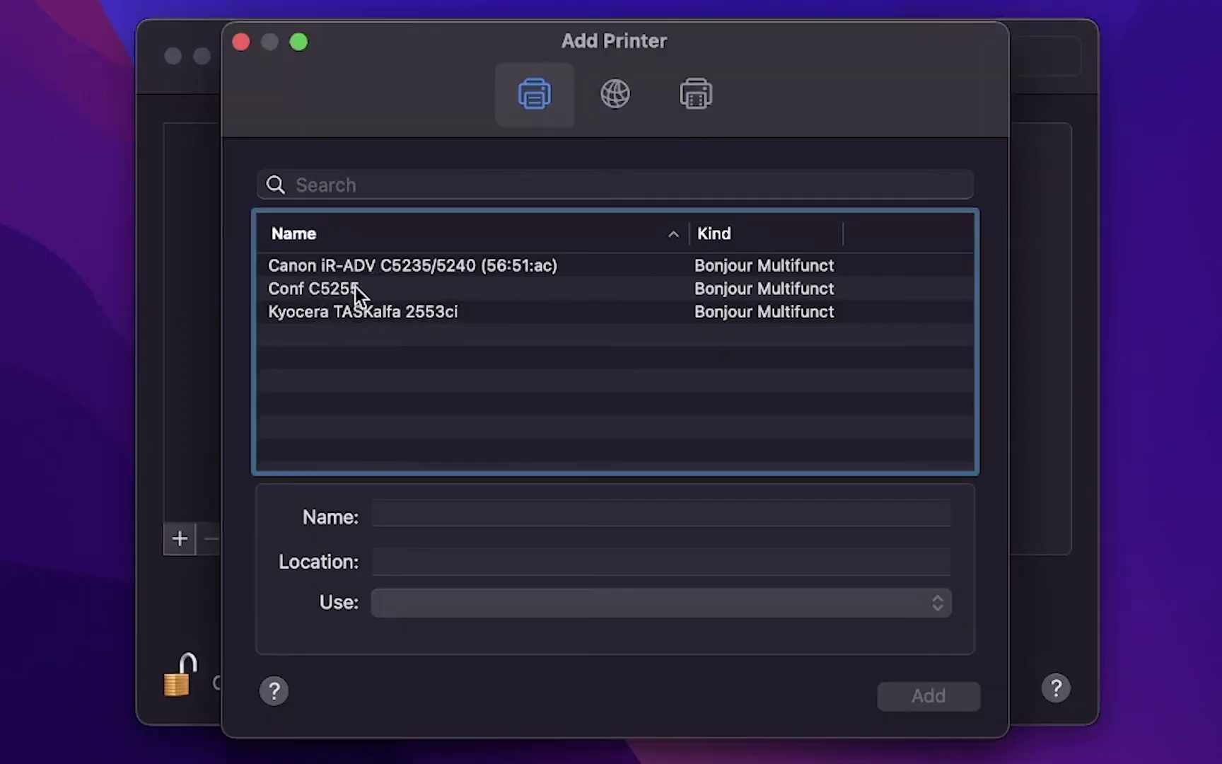
left_click(413, 266)
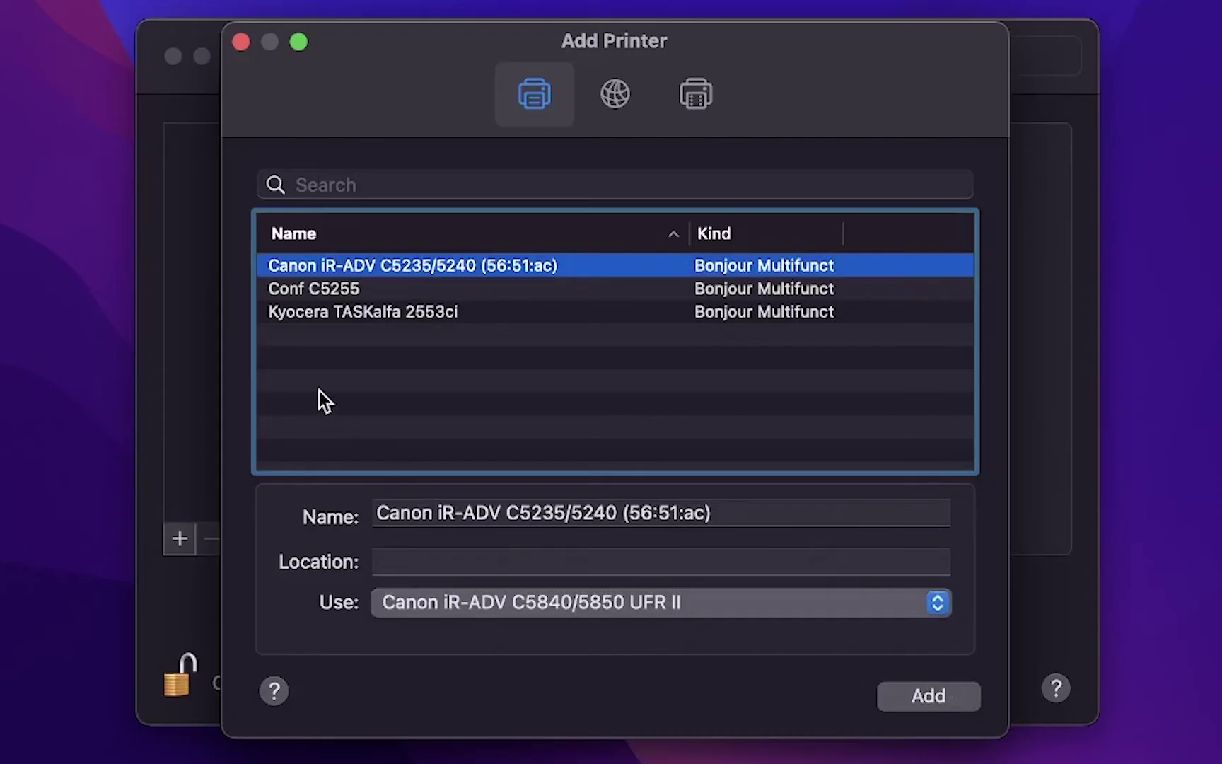
Step: Add by IP address 192.168.0.54 using the Line Printer Daemon - LPD protocol
left_click(615, 97)
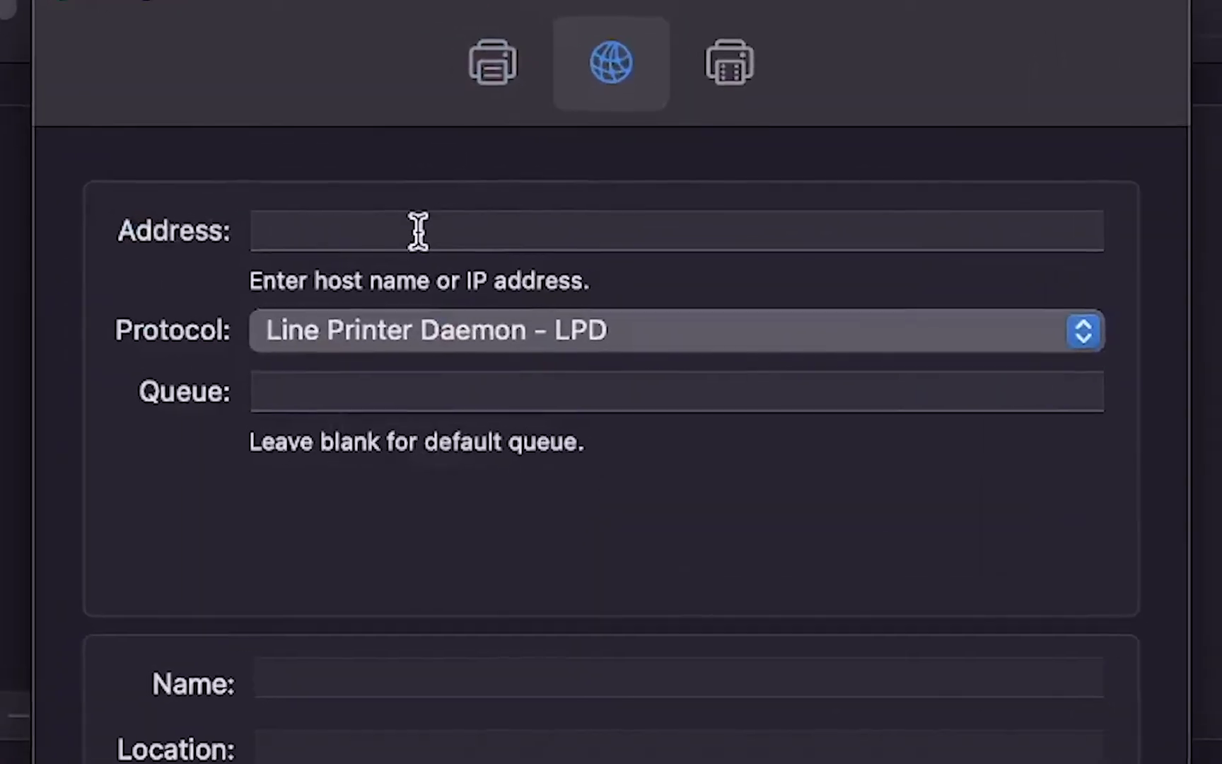
left_click(485, 209)
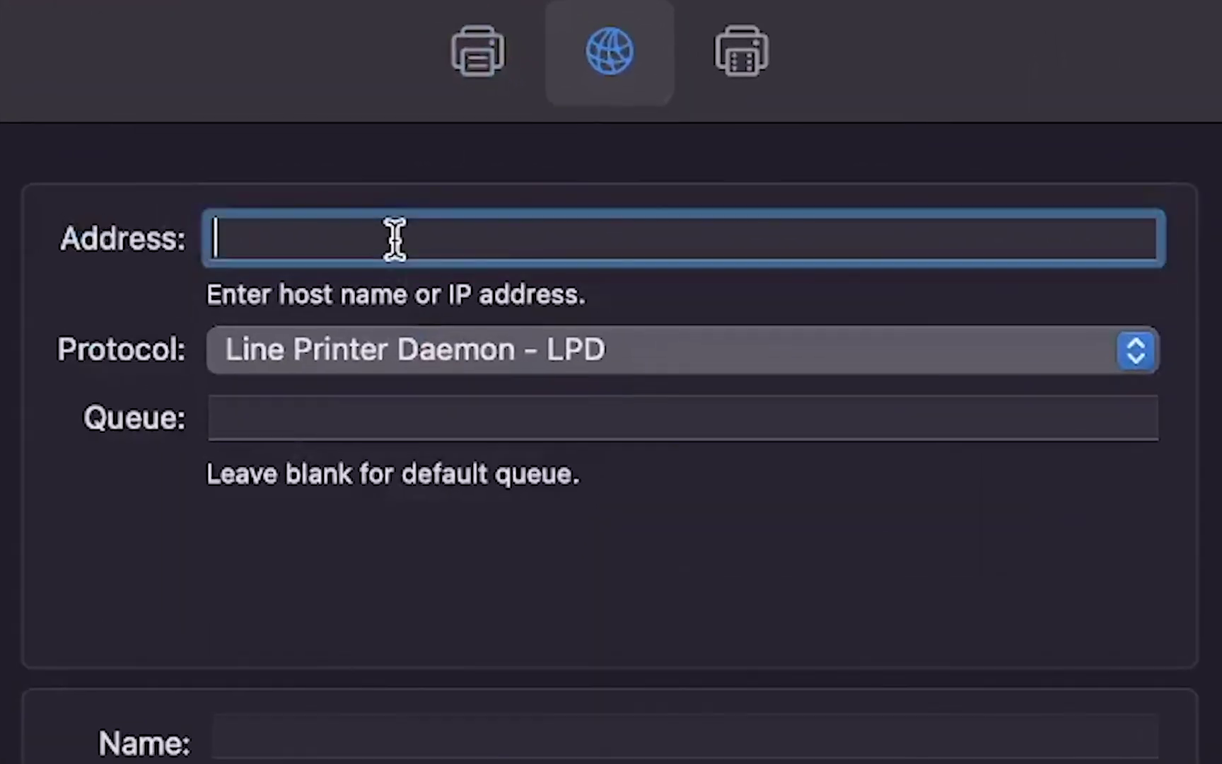
type("192.1")
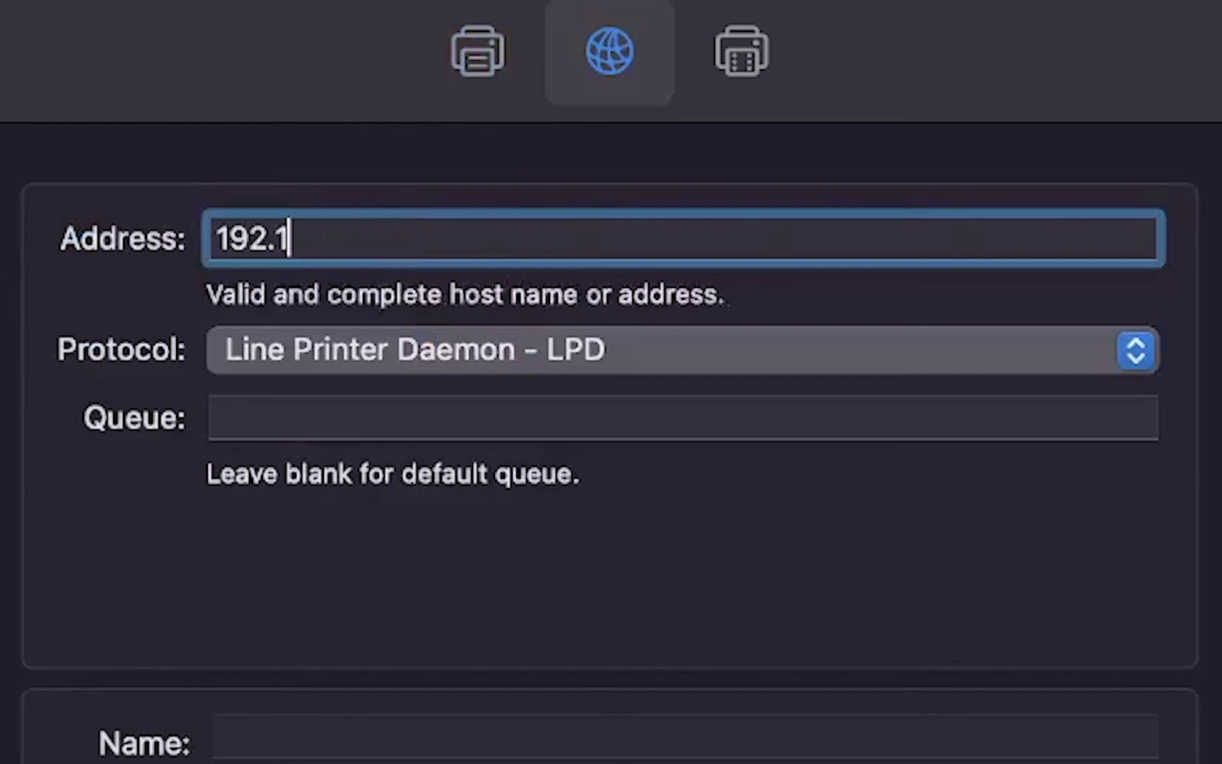
type("68.0.")
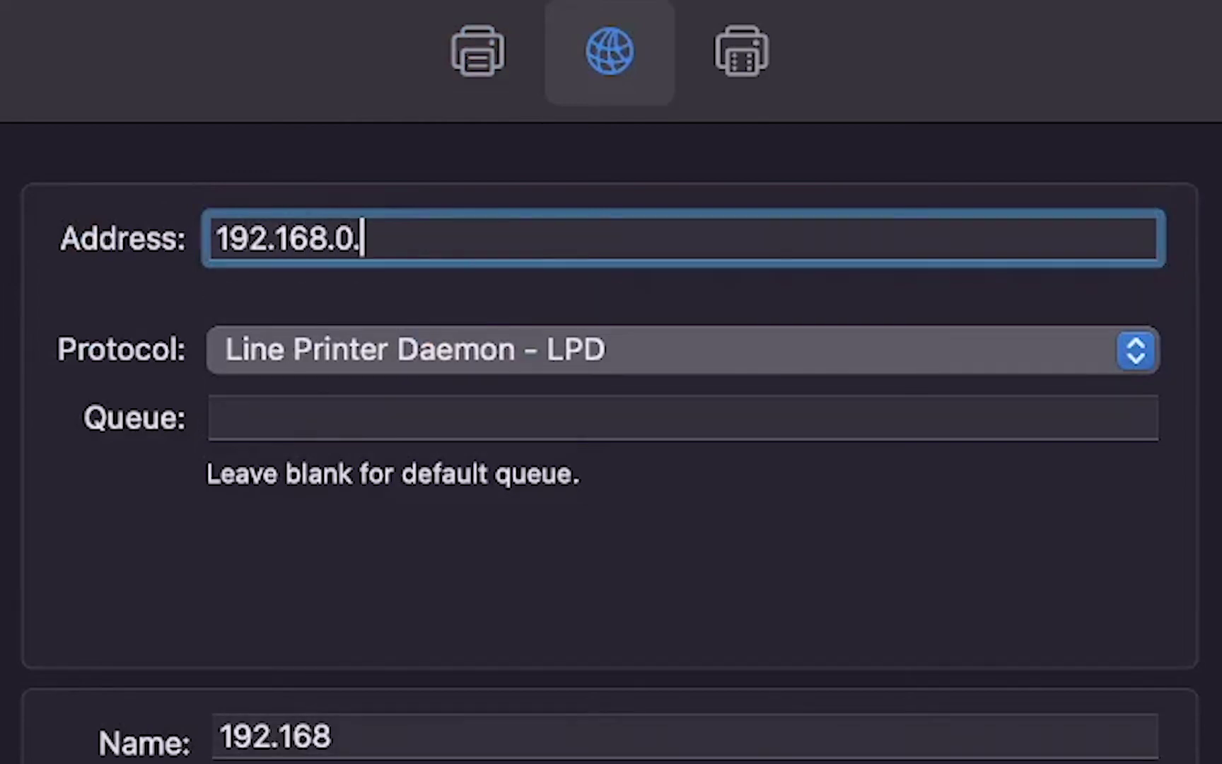
type("54")
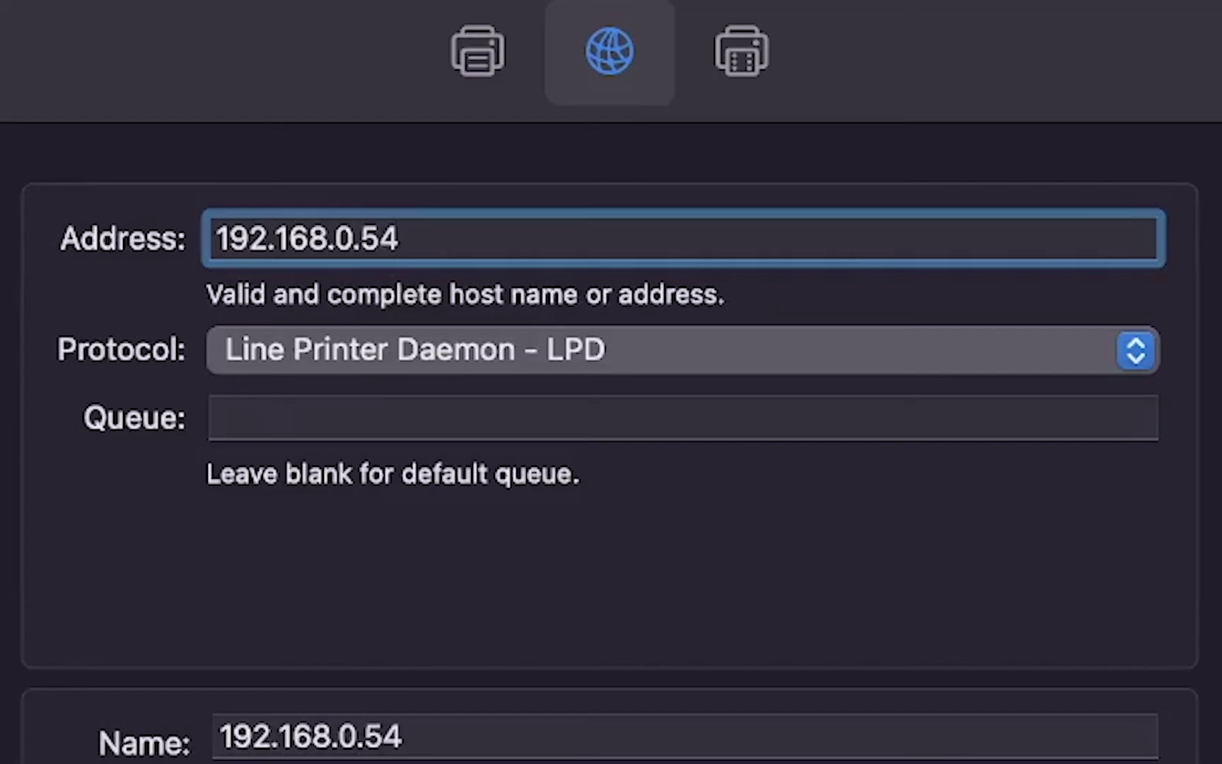
left_click(621, 345)
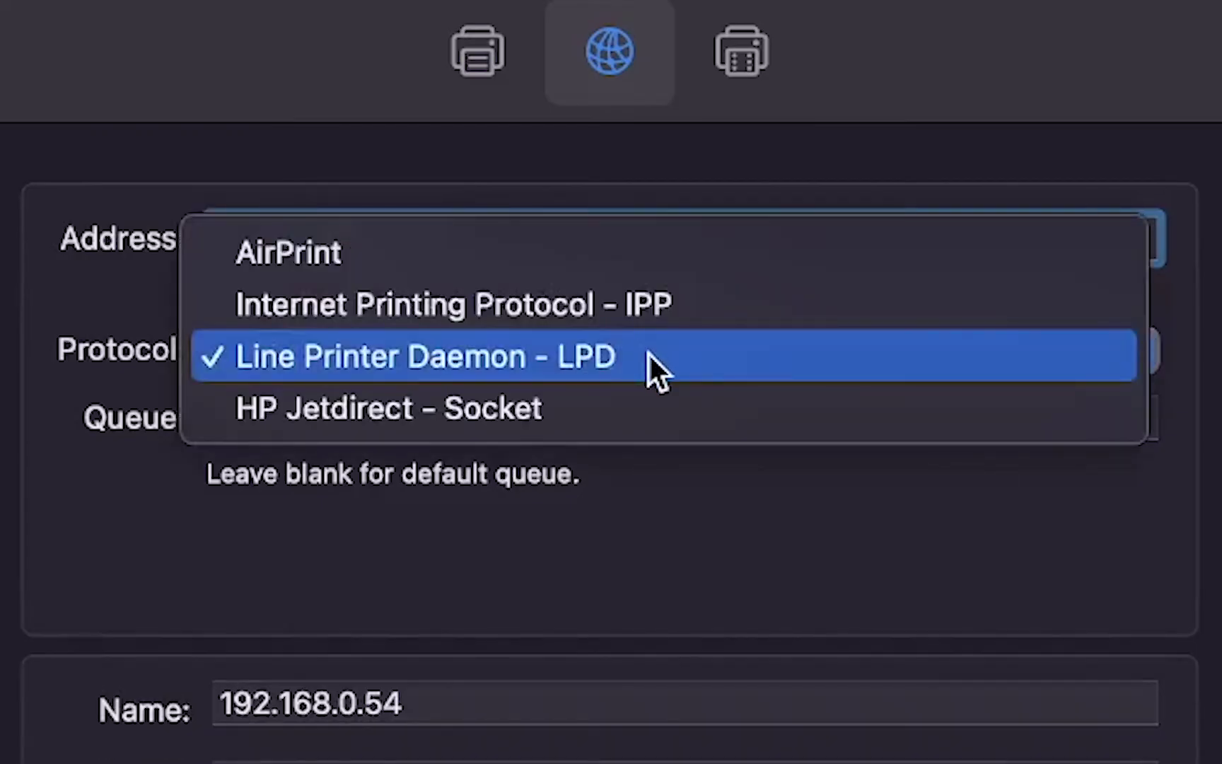
left_click(649, 357)
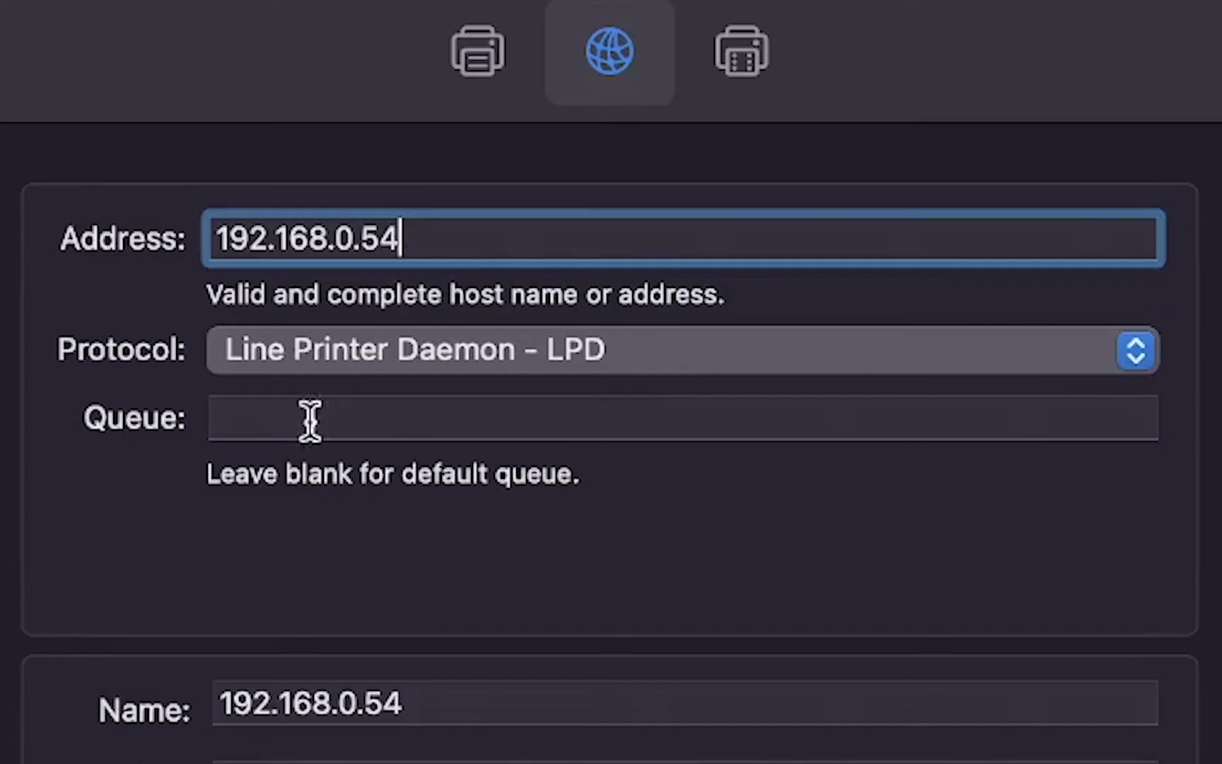
Step: Set the queue to lp and name the printer 'Canon copier 5550'
left_click(246, 417)
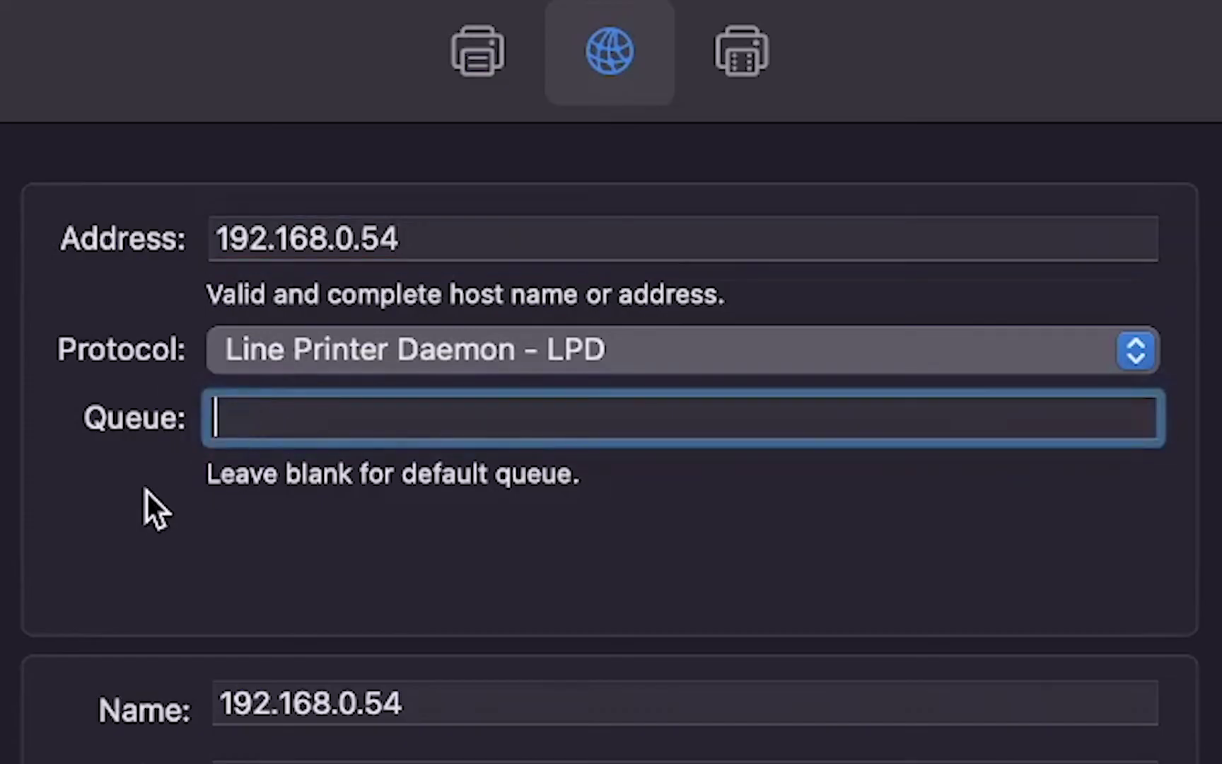
type("lp")
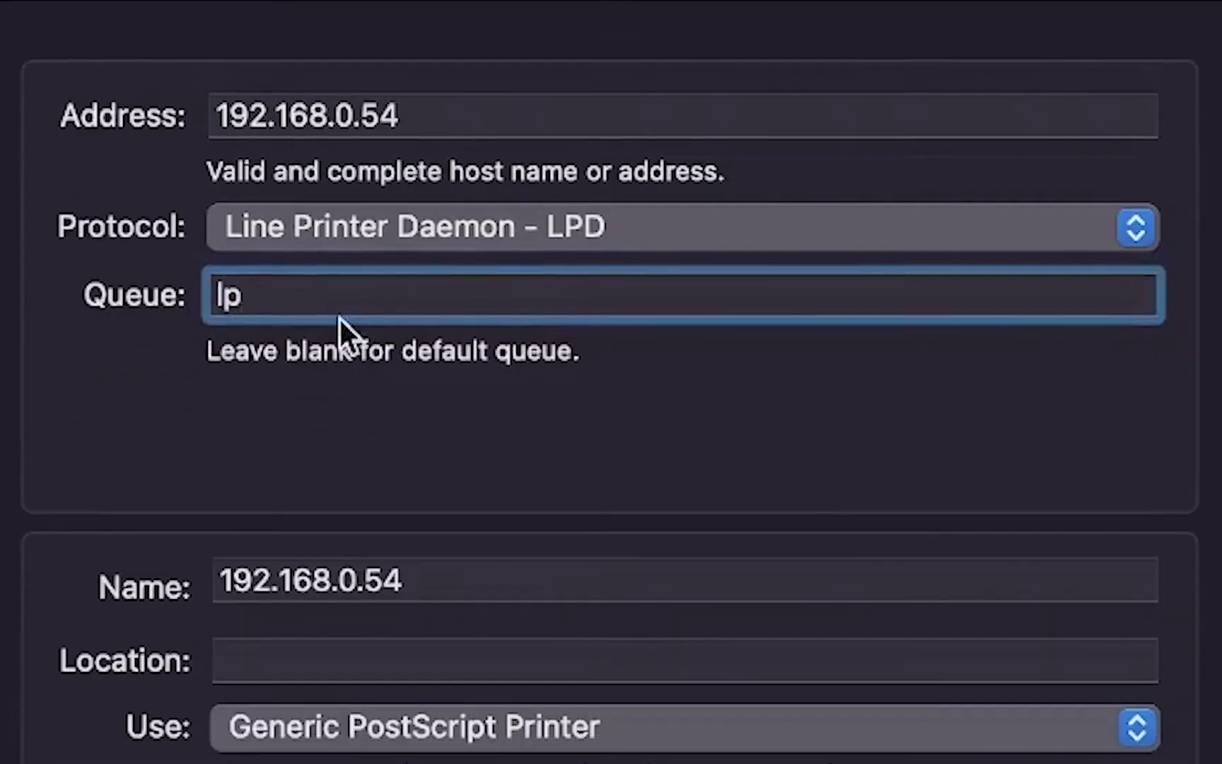
left_click(430, 577)
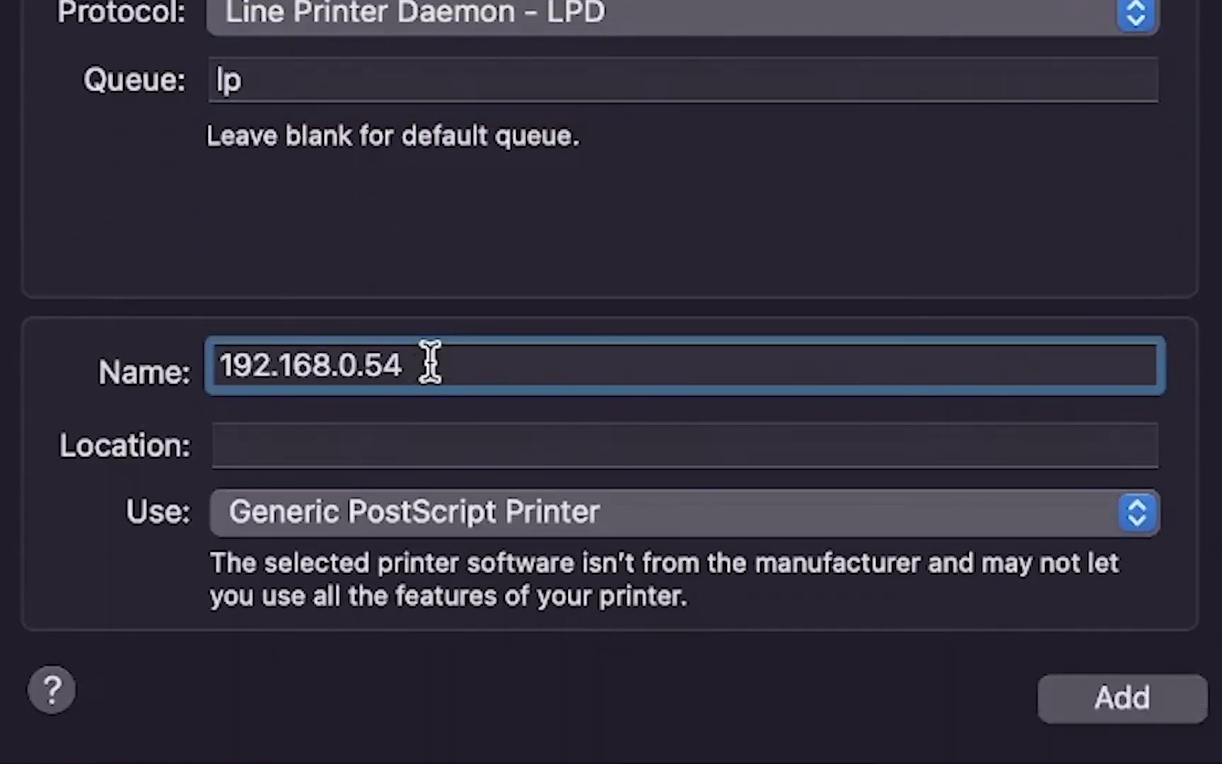
key("super+a")
type("C")
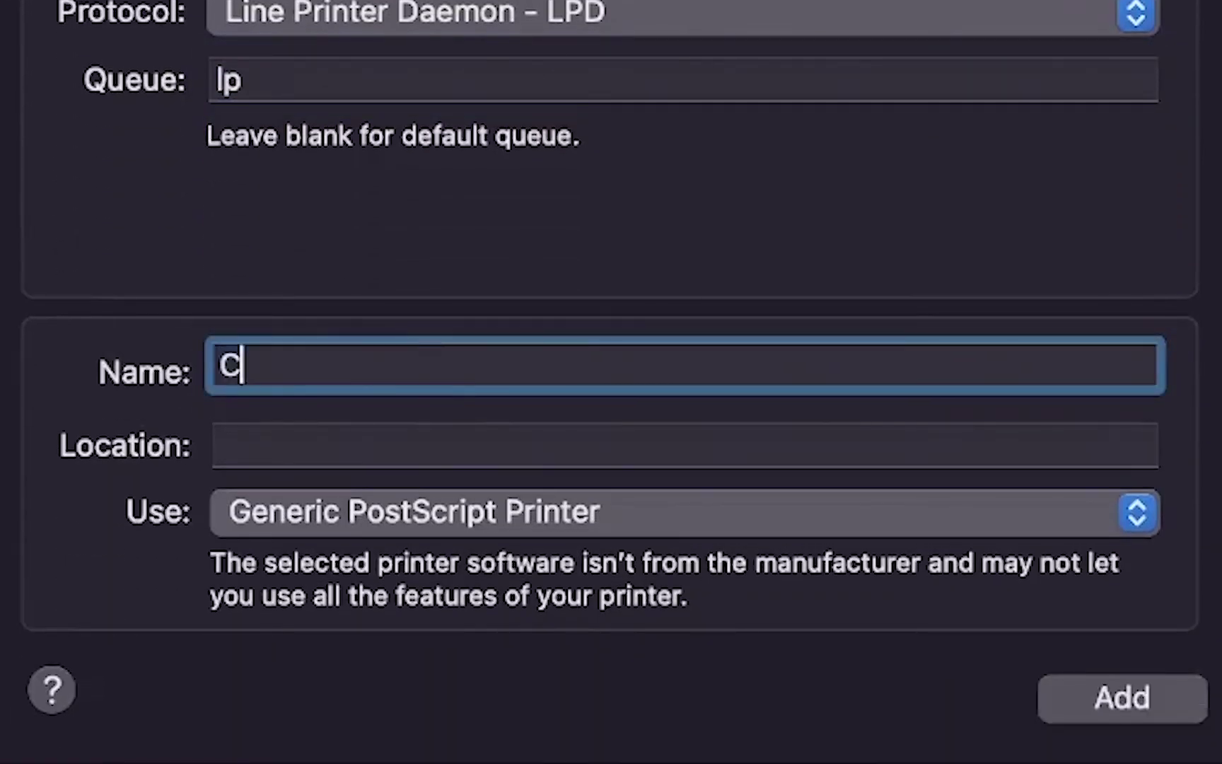
type("anon cop")
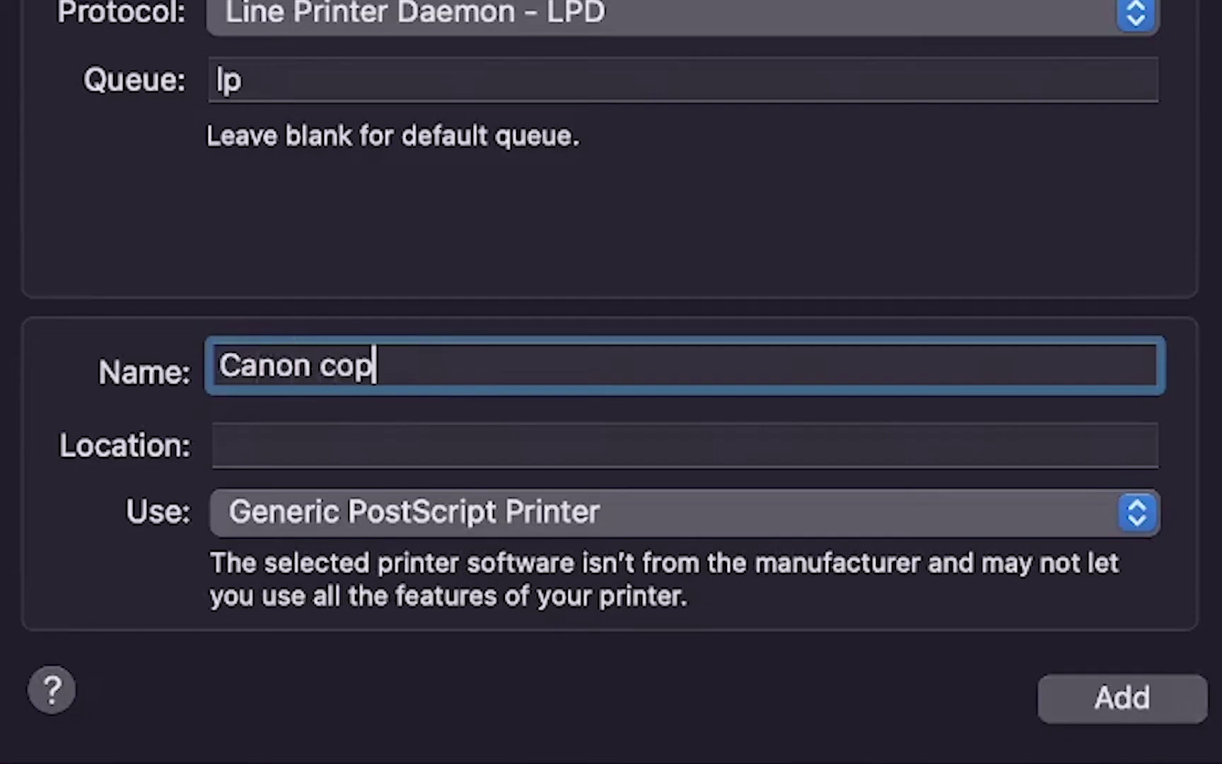
type("ier ")
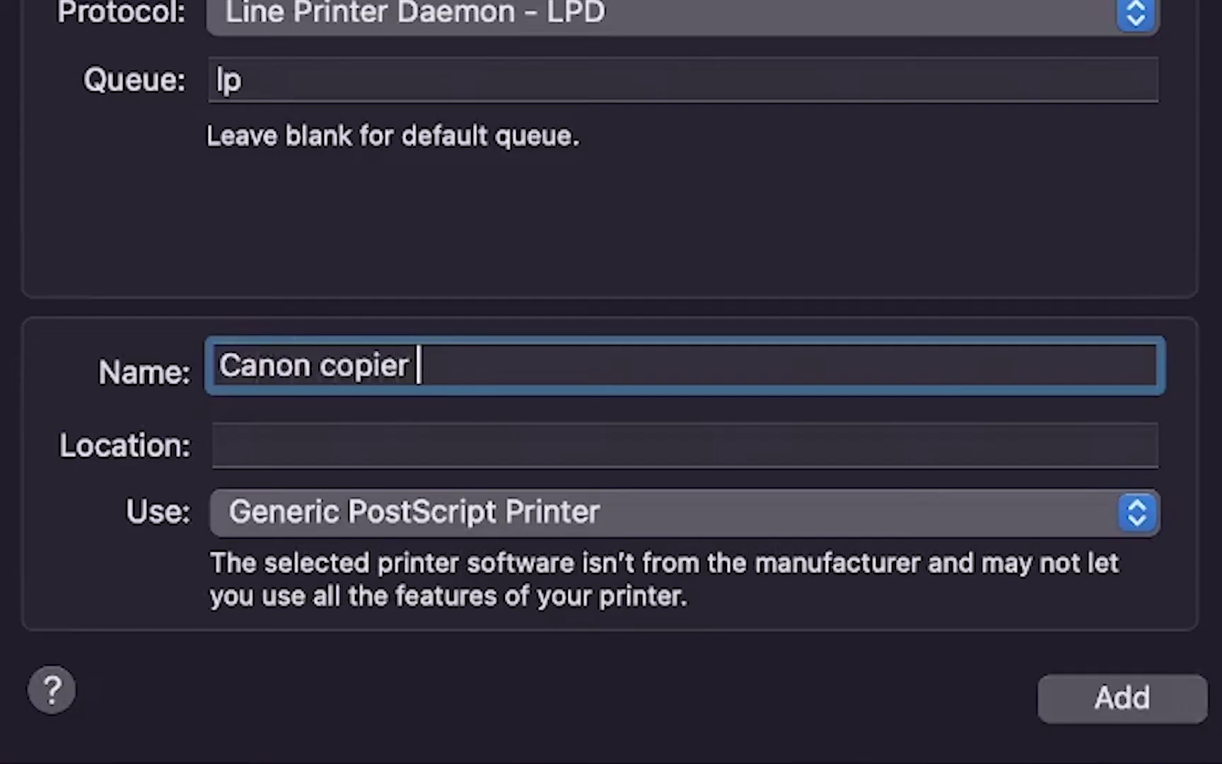
type("5550")
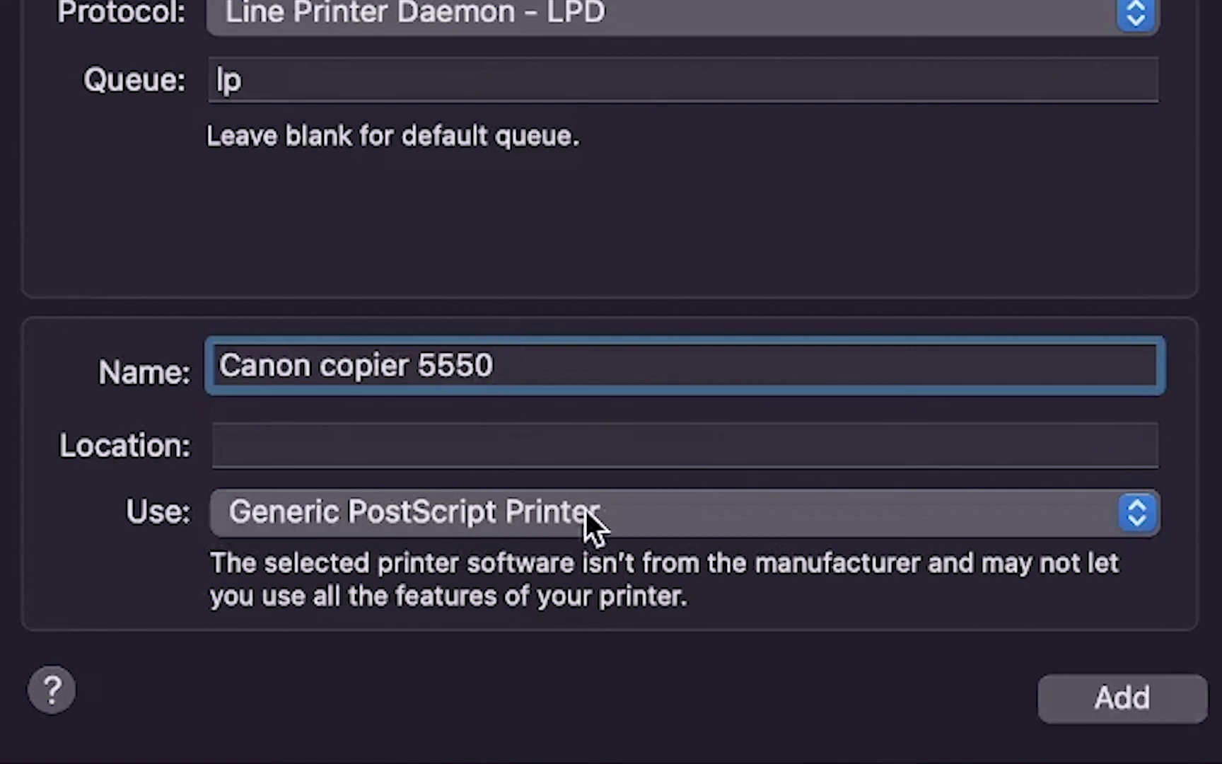
Step: Replace Generic PostScript with the Canon iR-ADV C5550/5560 III driver, found by filtering for 5550
left_click(636, 508)
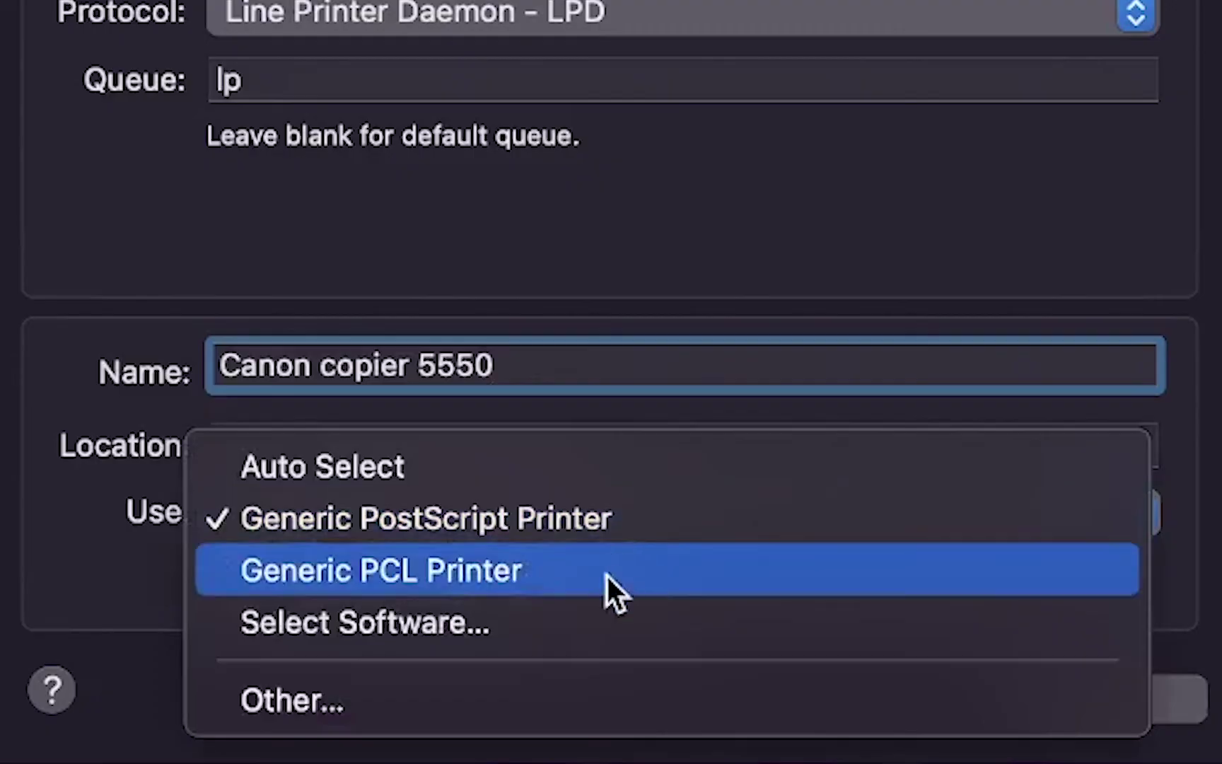
left_click(585, 626)
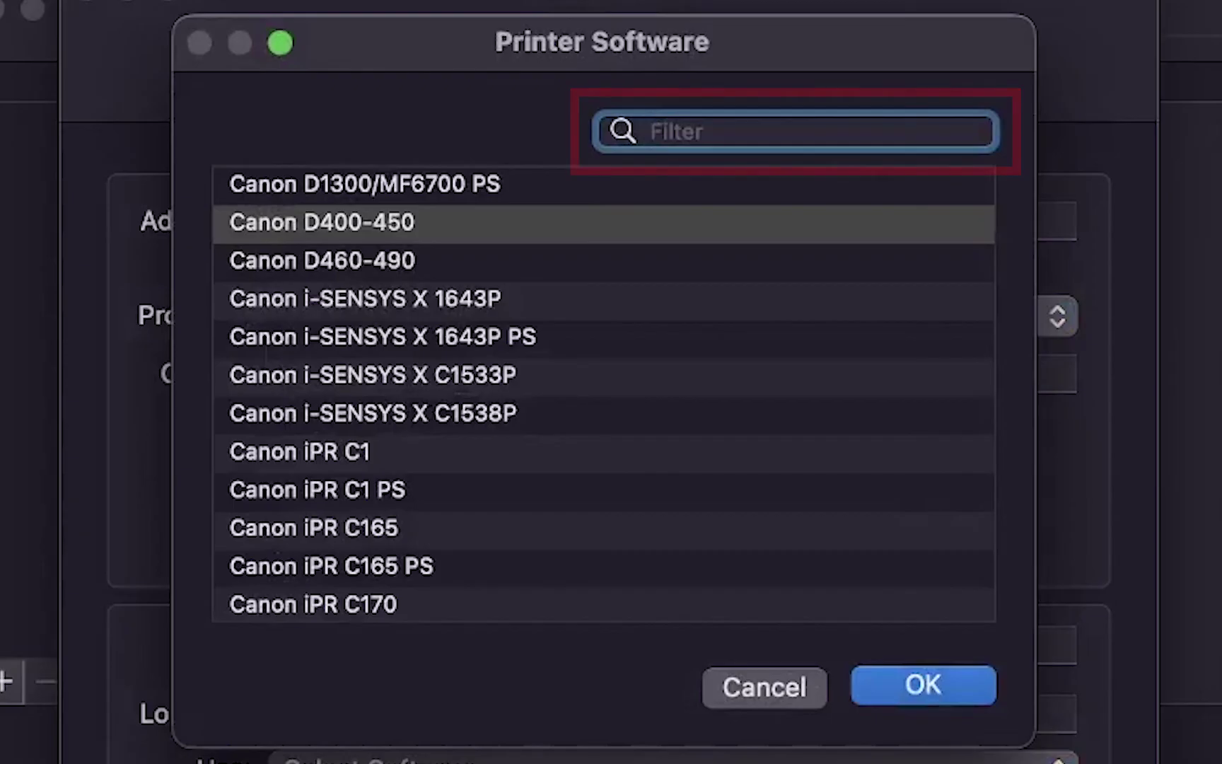
type("5550")
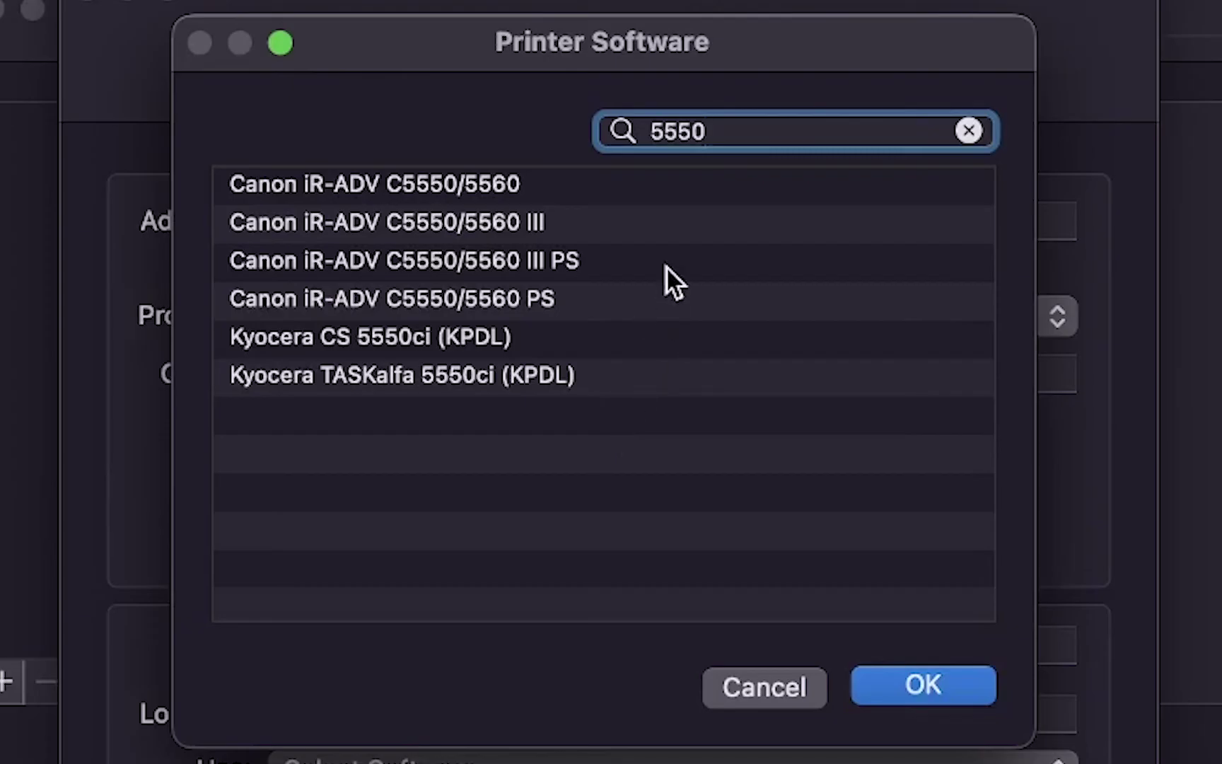
left_click(573, 196)
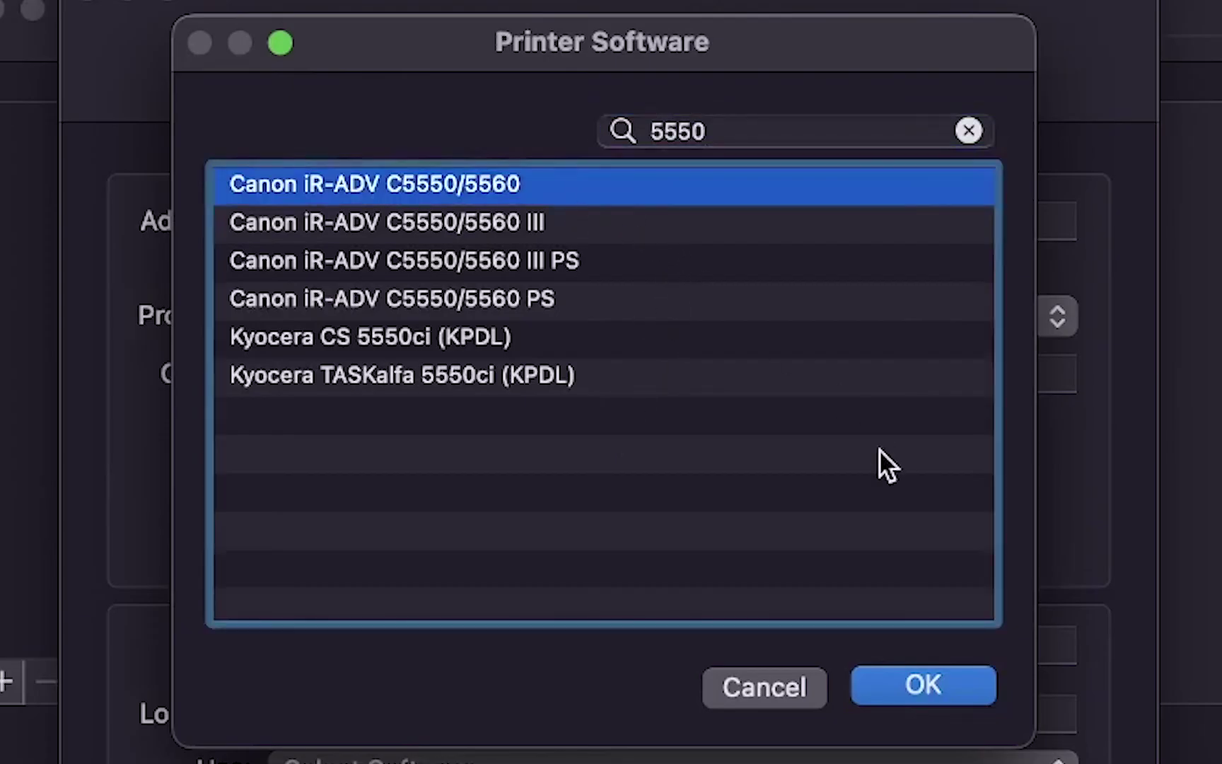
left_click(945, 684)
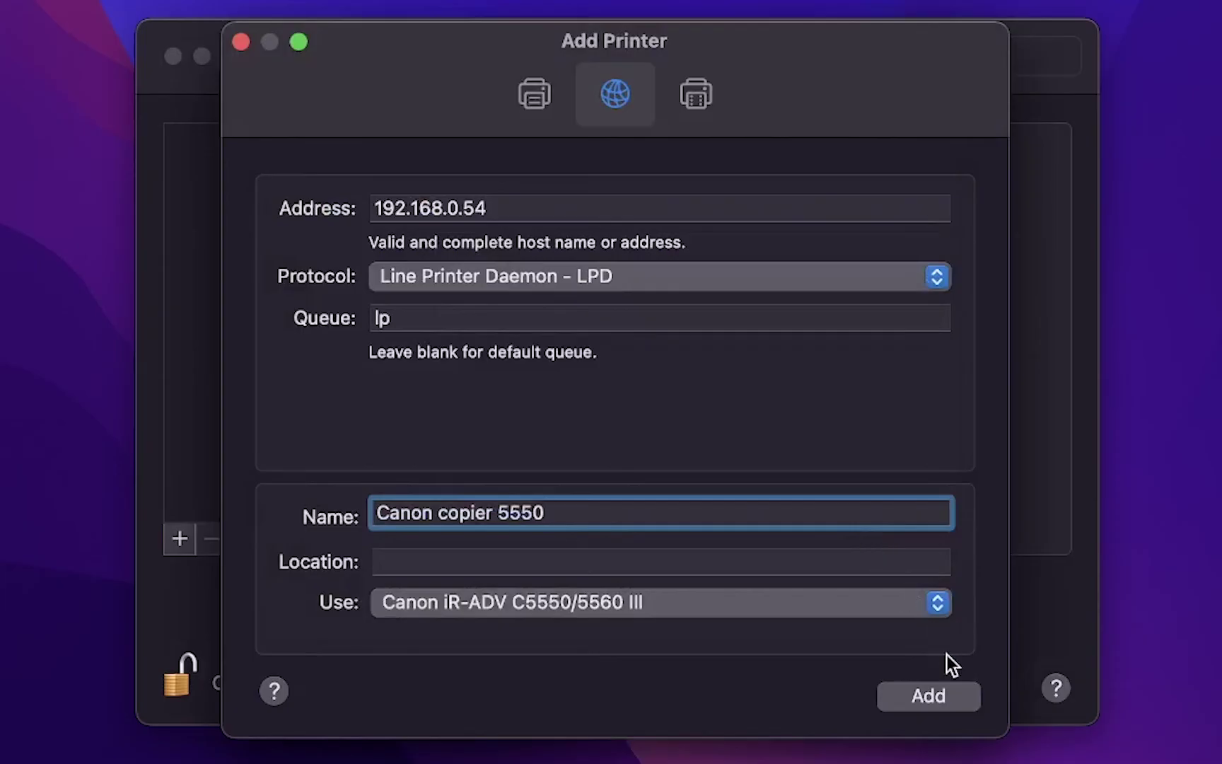
Step: Add Canon copier 5550 and bring up its installed hardware options
left_click(953, 697)
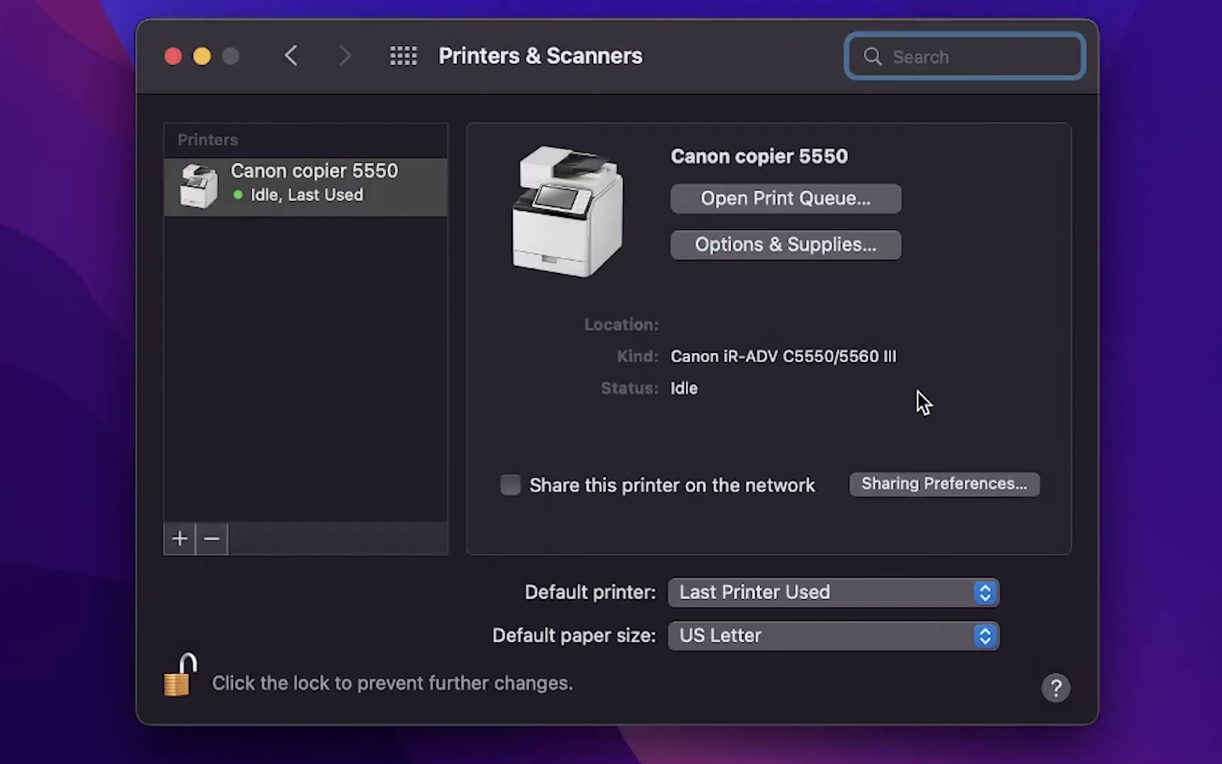
left_click(886, 245)
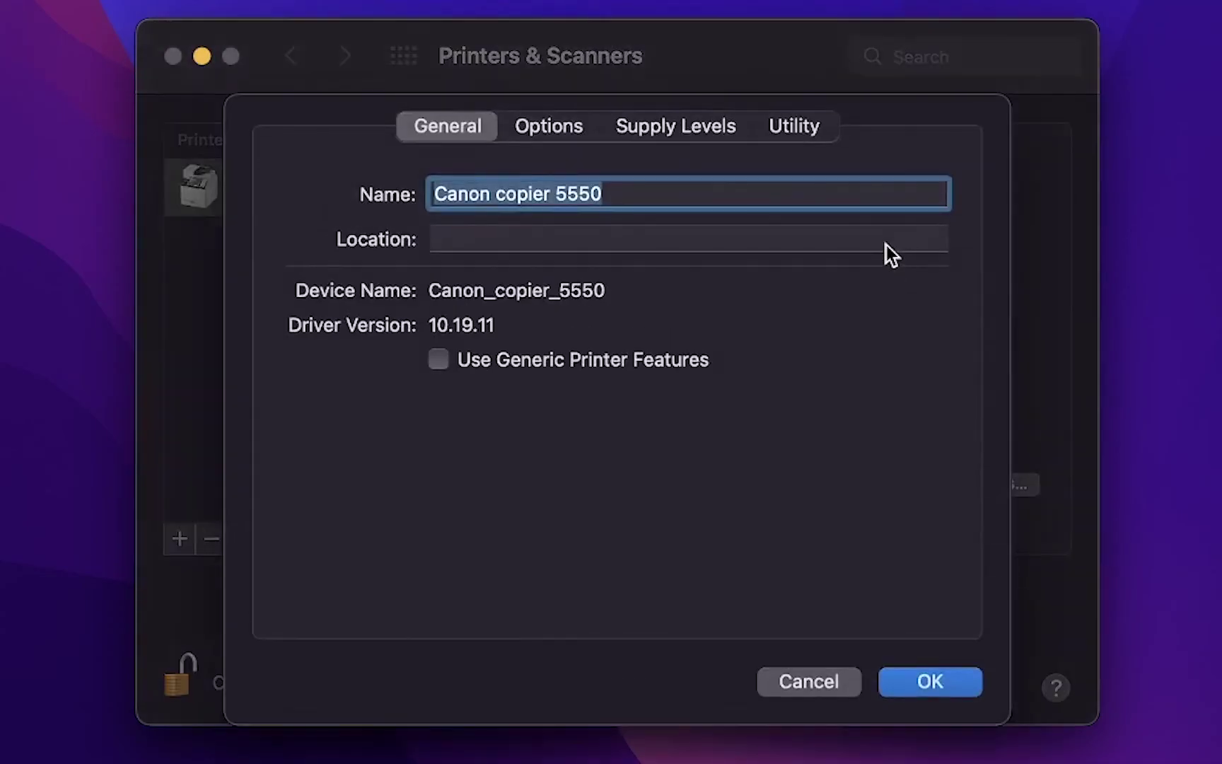
left_click(591, 124)
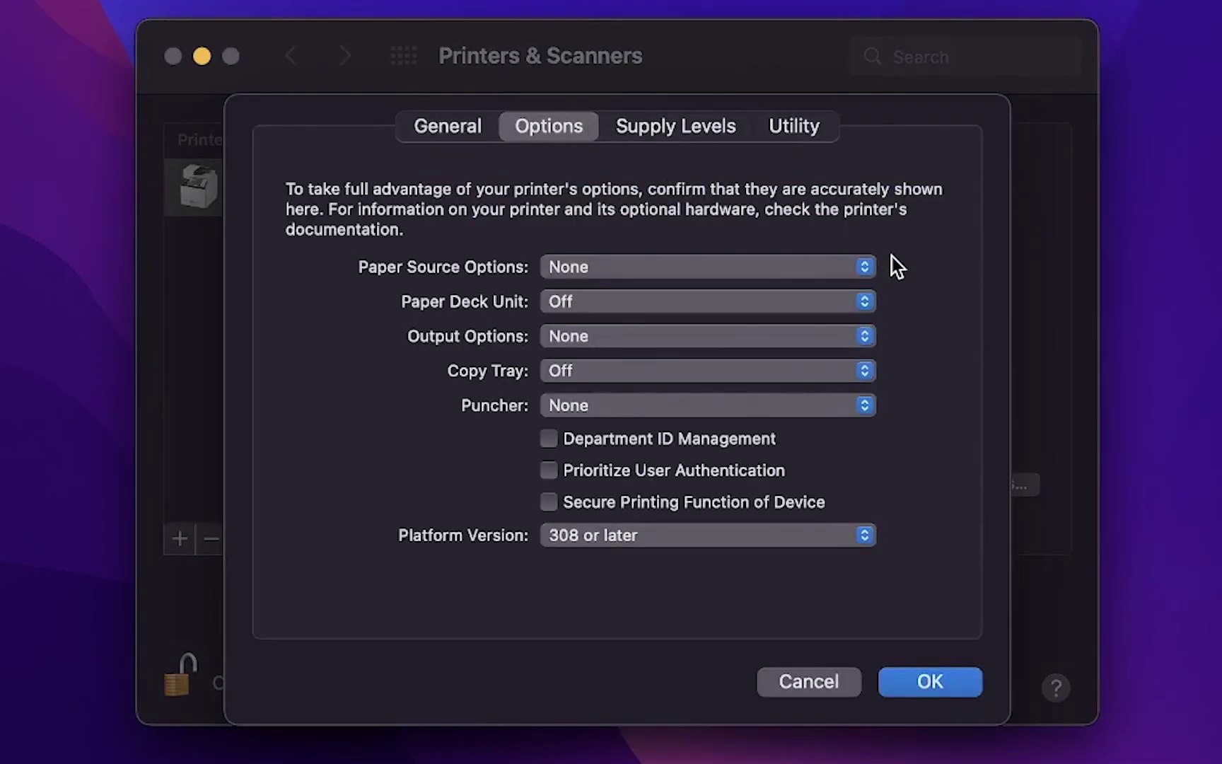
Step: Enable Cassette Feeding Unit AM1 and Staple Finisher Y1, leaving the paper deck unit off
left_click(864, 268)
left_click(852, 298)
left_click(864, 303)
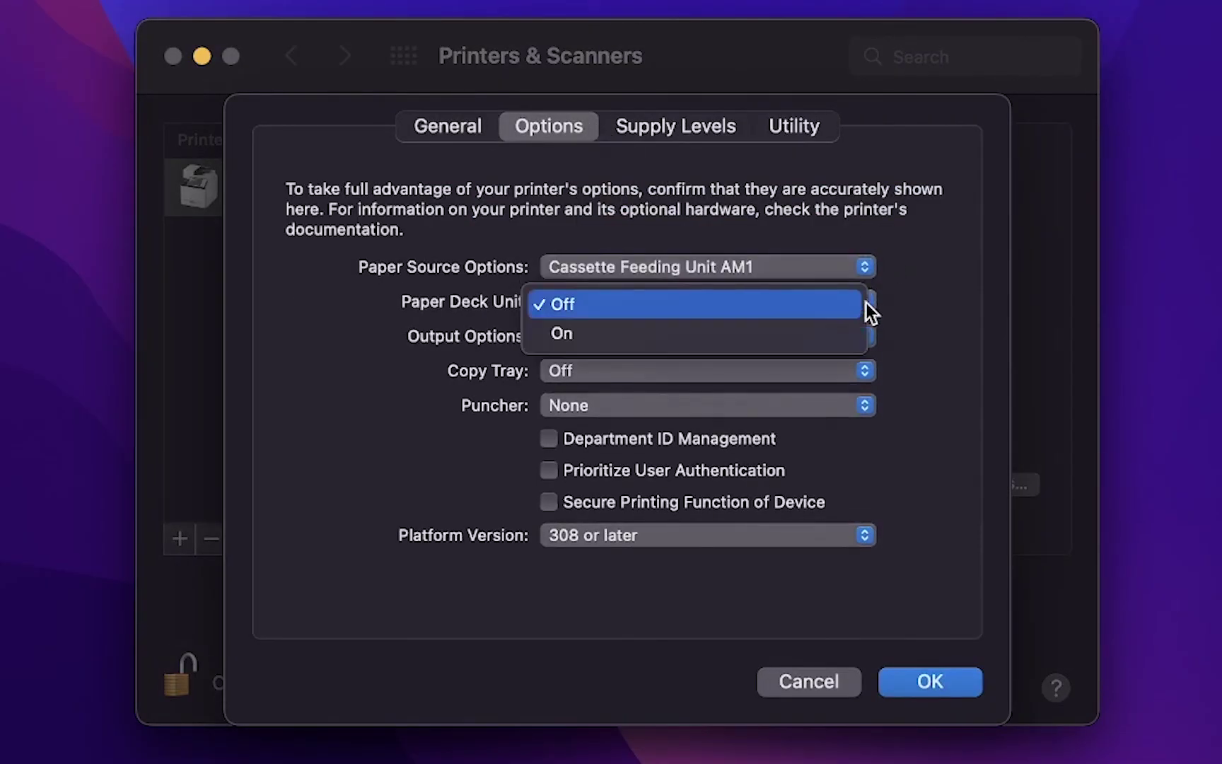
left_click(866, 305)
left_click(864, 337)
left_click(842, 424)
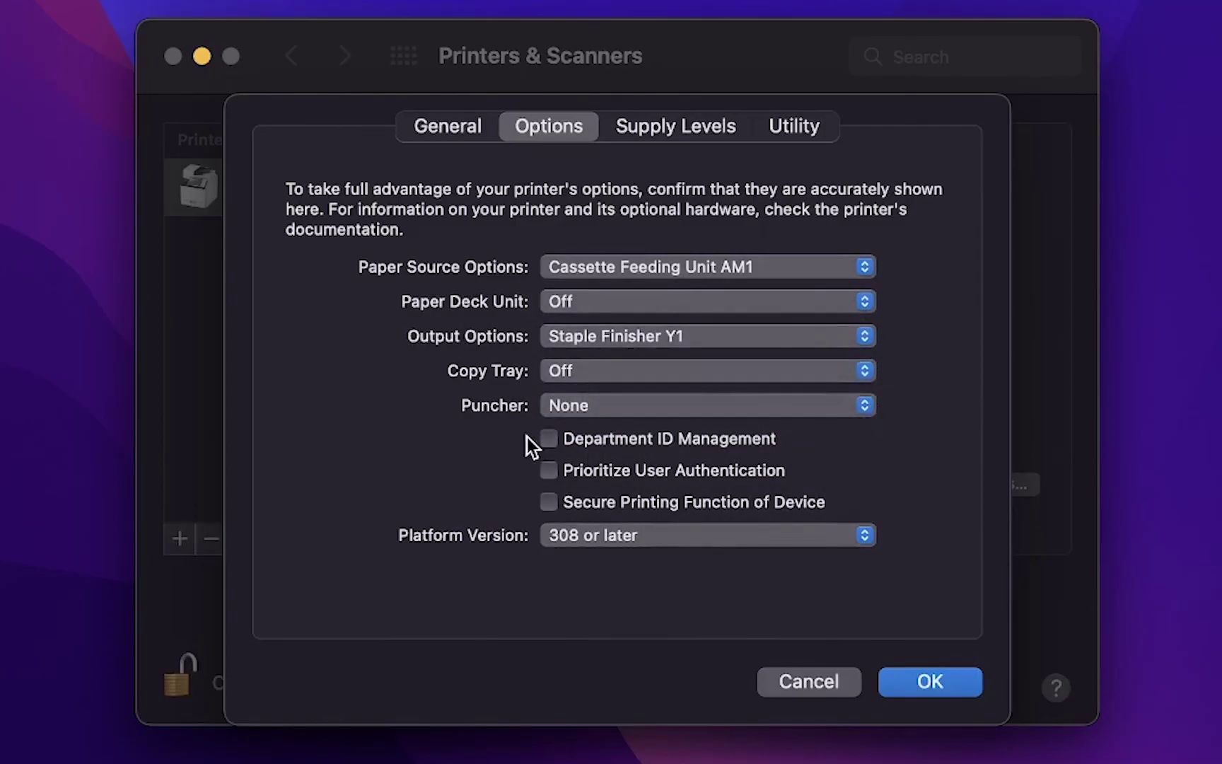
left_click(959, 681)
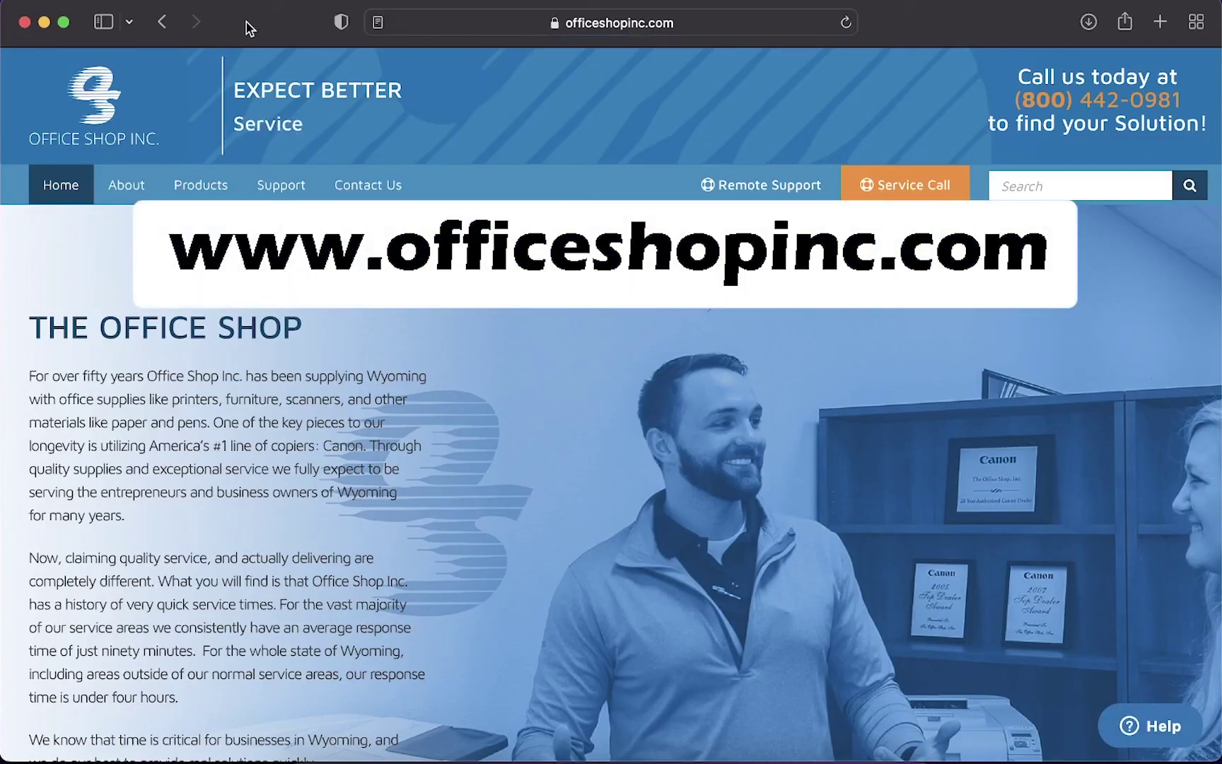
Step: Show the Support menu on officeshopinc.com in Safari, listing Tutorial Videos, FAQ, Support Drivers and Remote Service
mouse_move(313, 181)
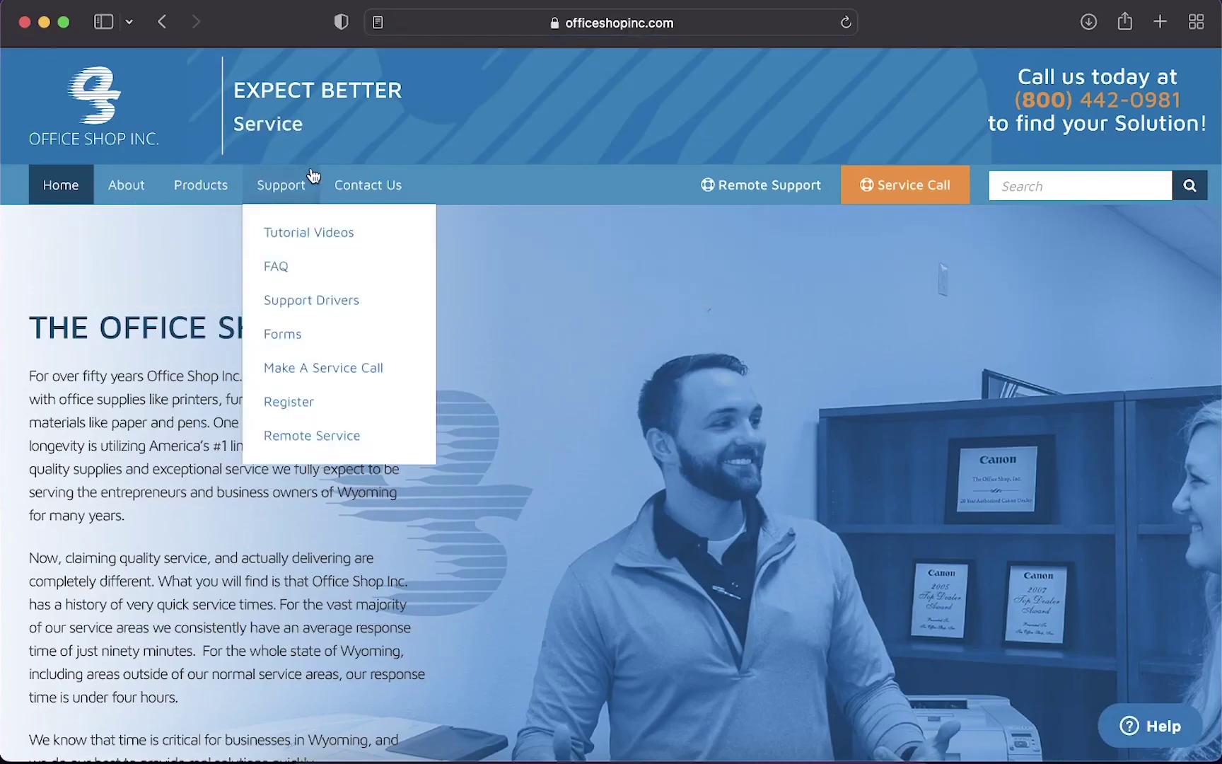